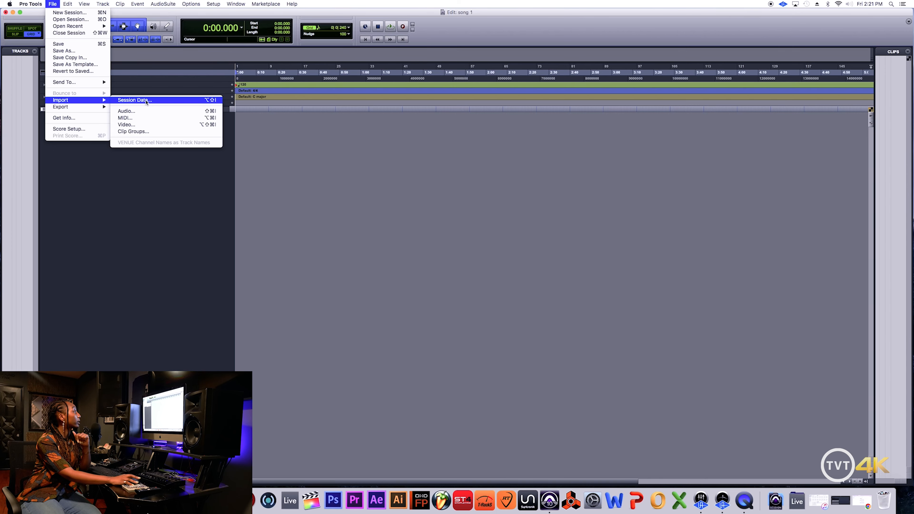
# Step: Start importing session data from the S1 session in the soundlynk 4.8.23 folder on the NTG 2023 drive
pyautogui.click(145, 101)
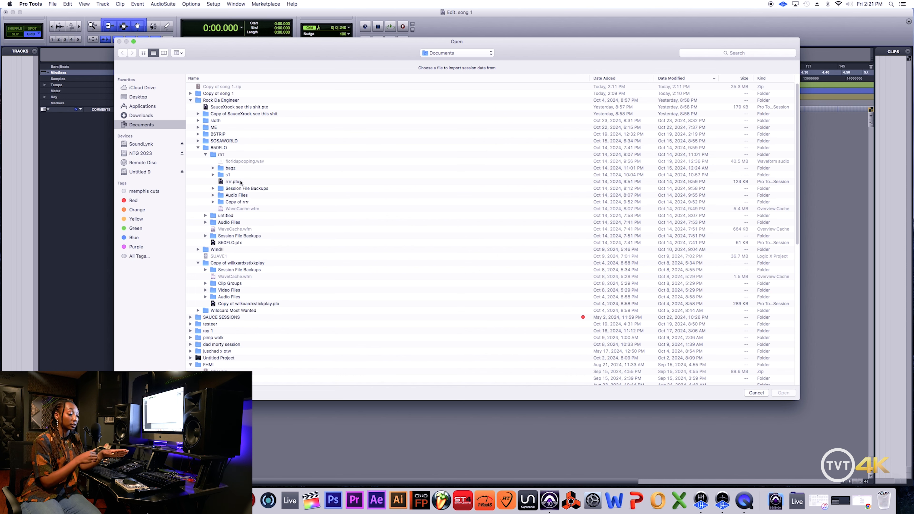
pyautogui.click(151, 153)
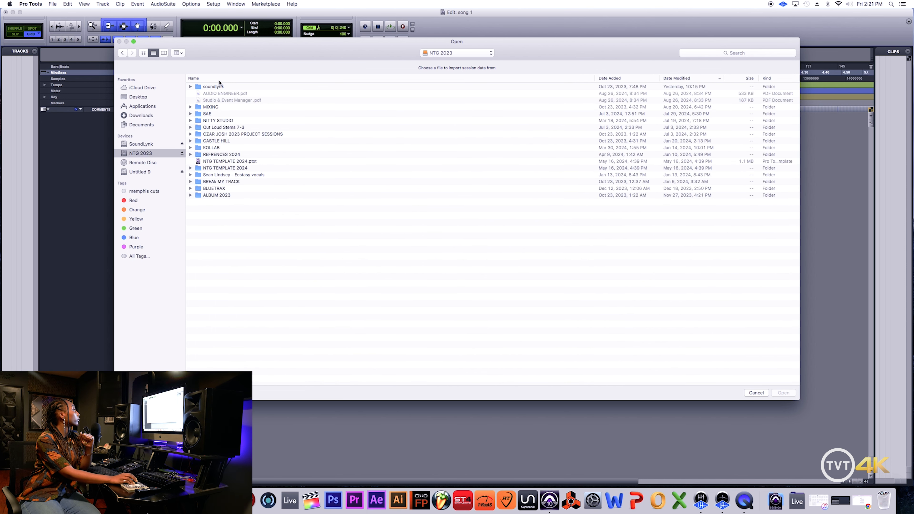
pyautogui.doubleClick(219, 85)
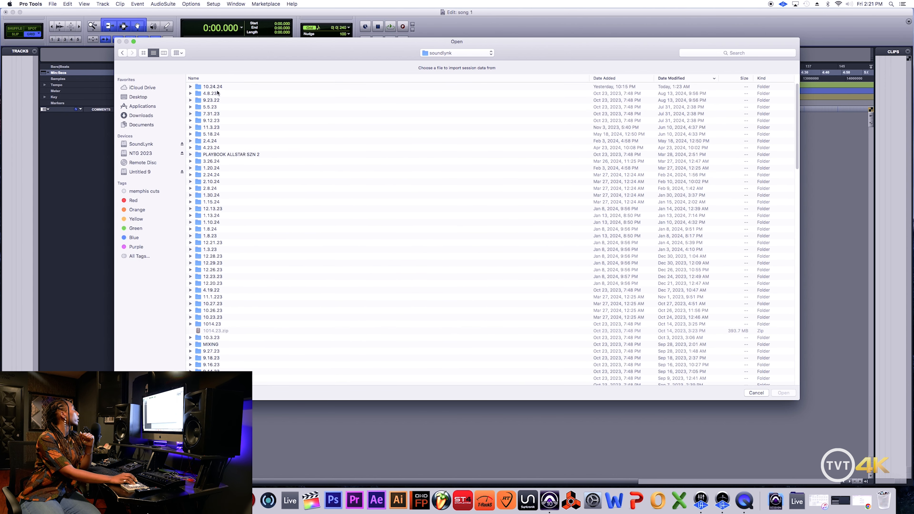
pyautogui.click(214, 93)
pyautogui.doubleClick(215, 93)
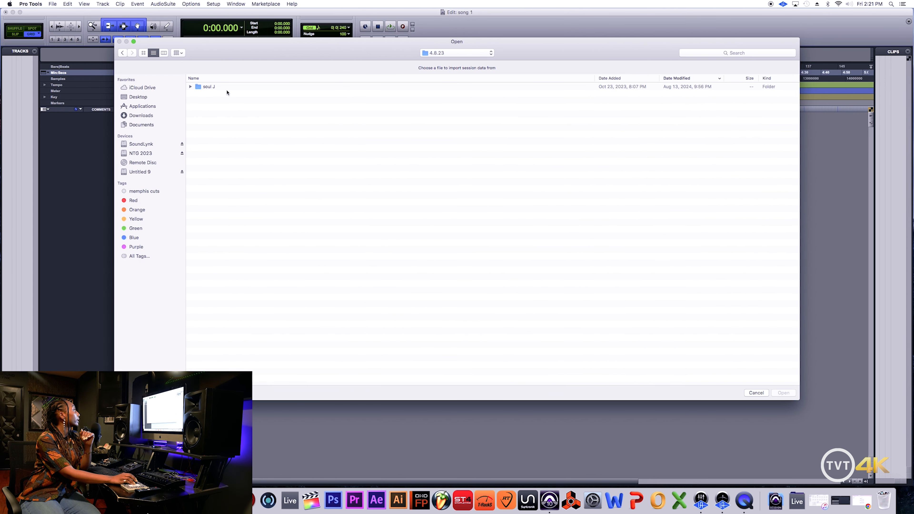
pyautogui.doubleClick(227, 89)
pyautogui.doubleClick(215, 86)
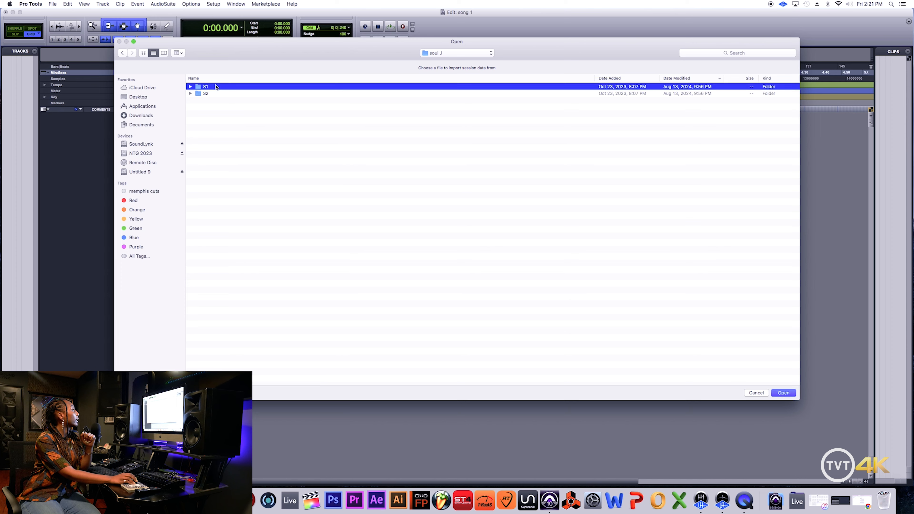
pyautogui.doubleClick(216, 87)
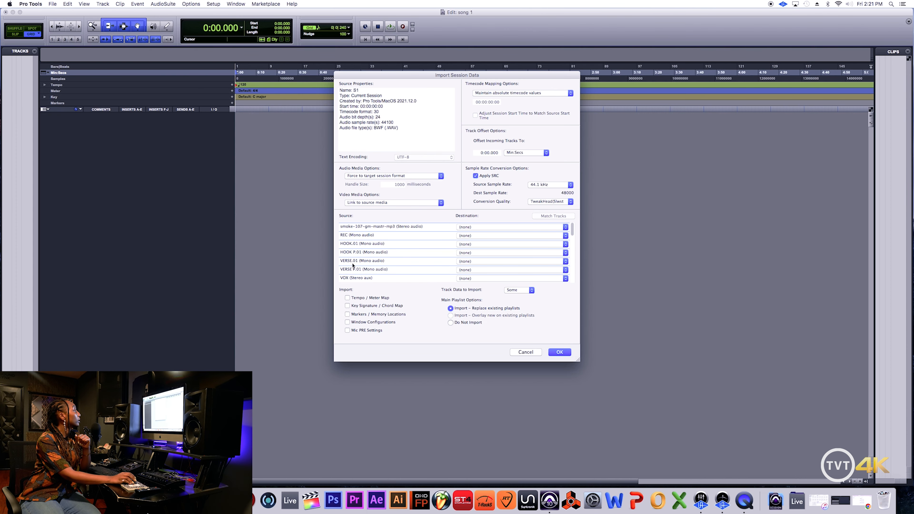
# Step: Review the source tracks in the session import and set the REC track to import as a new track
pyautogui.moveTo(459, 76); pyautogui.dragTo(464, 127)
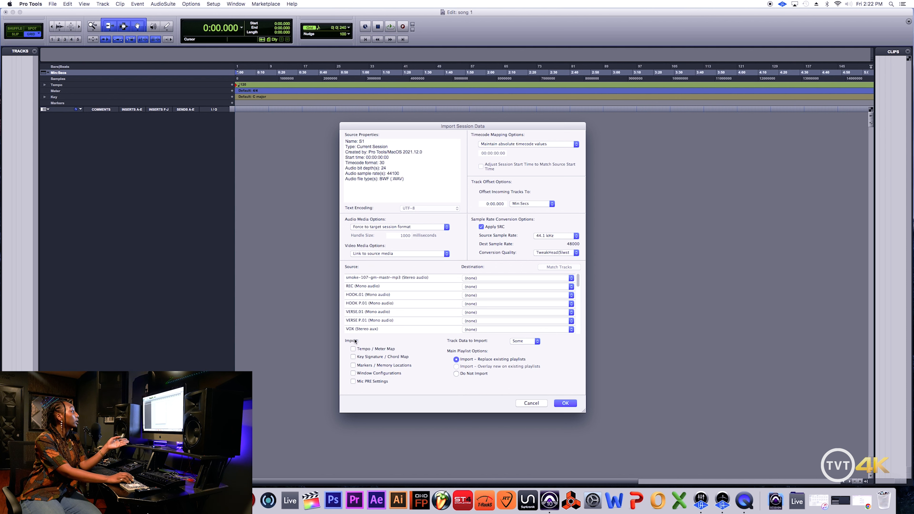
pyautogui.scroll(-4, 363, 313)
pyautogui.scroll(-10, 362, 313)
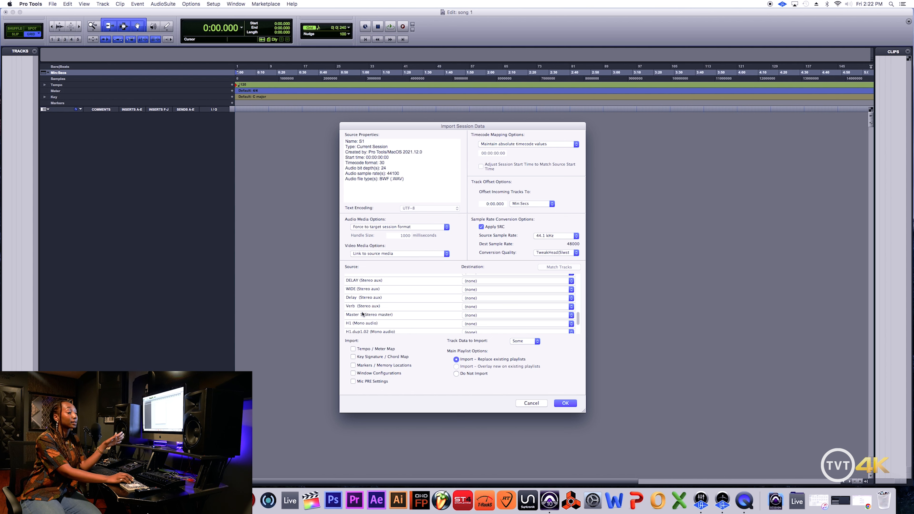
pyautogui.scroll(-4, 363, 314)
pyautogui.scroll(6, 363, 314)
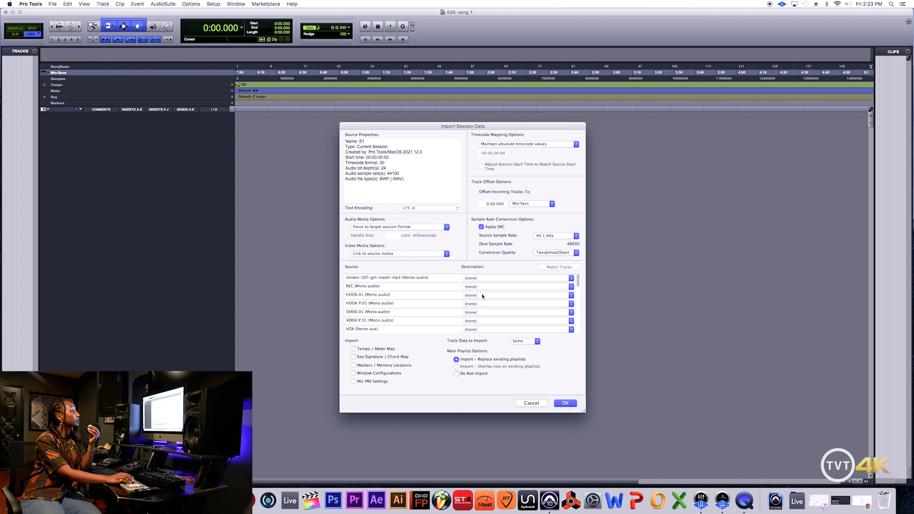
pyautogui.click(393, 288)
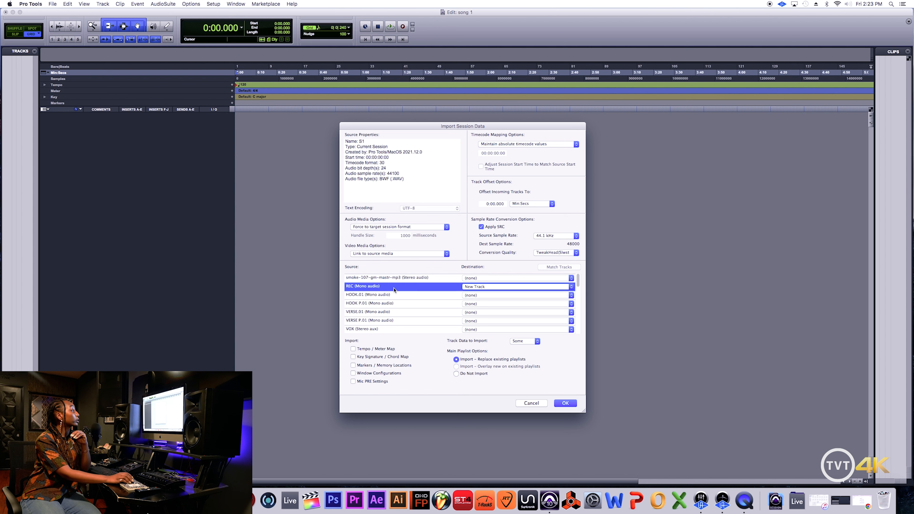
pyautogui.click(478, 290)
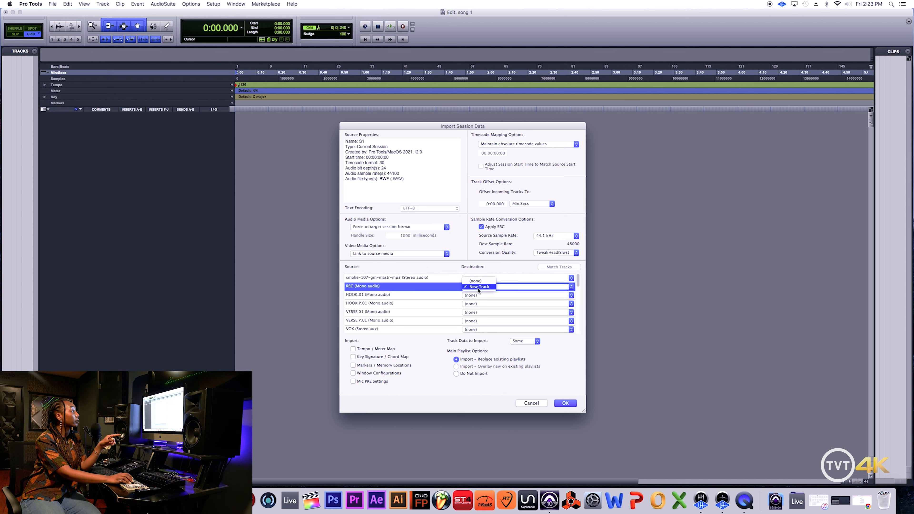
pyautogui.click(445, 290)
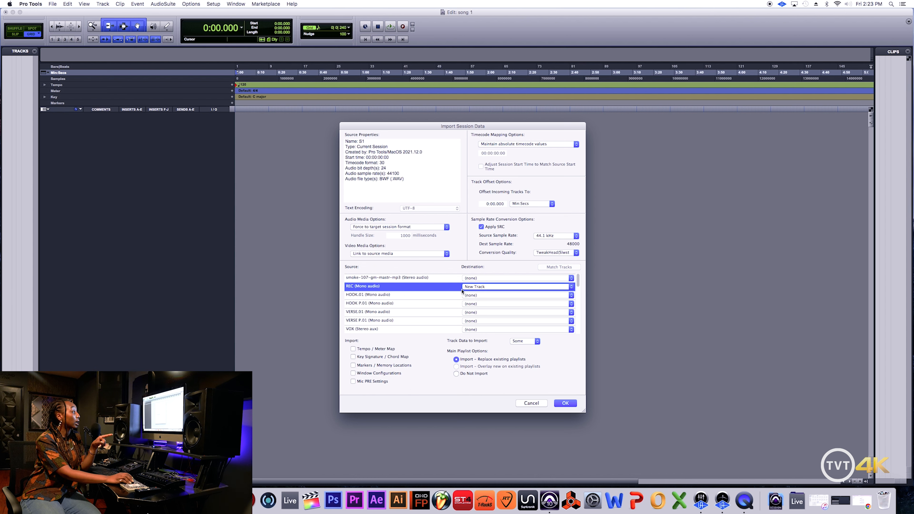
# Step: Add the HOOK.01, Master 1 and BG1 source tracks to the import as new tracks
pyautogui.keyDown('shift'); pyautogui.click(382, 299); pyautogui.keyUp('shift')
pyautogui.scroll(-3, 371, 312)
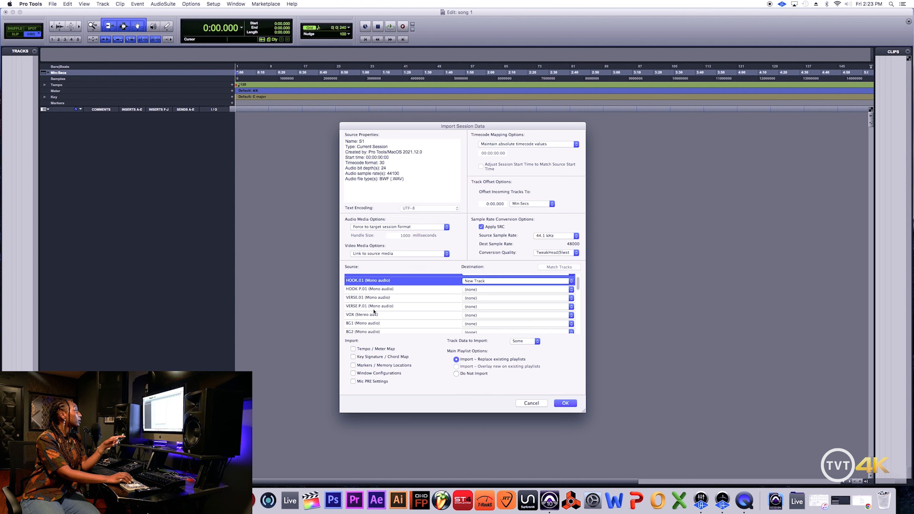
pyautogui.scroll(3, 361, 319)
pyautogui.scroll(-6, 367, 317)
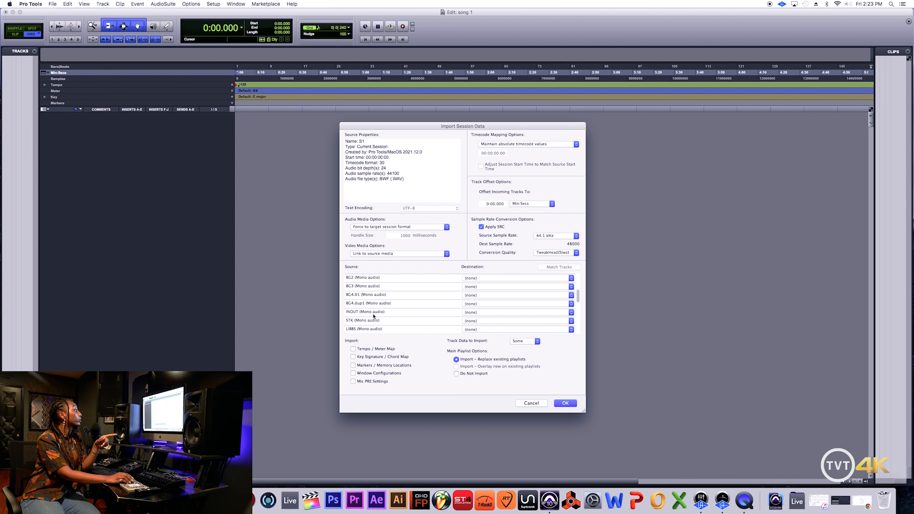
pyautogui.scroll(-5, 373, 316)
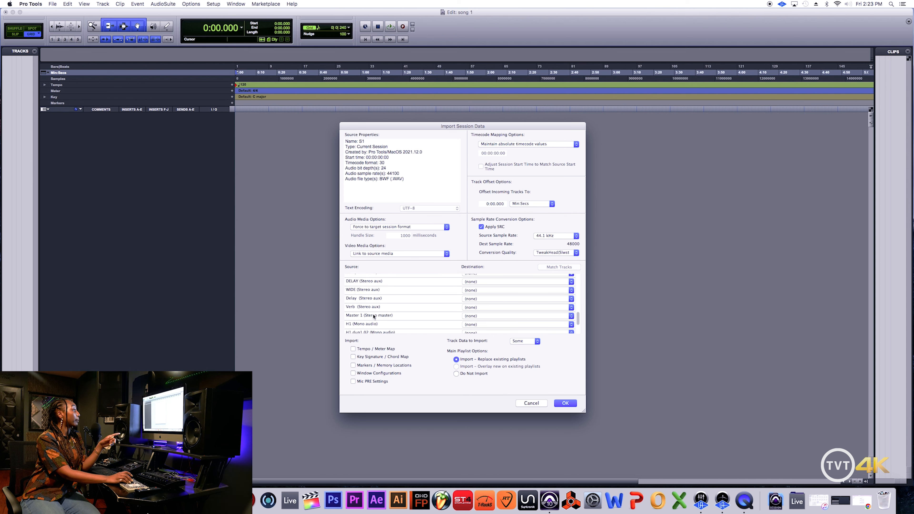
pyautogui.click(373, 315)
pyautogui.scroll(10, 374, 316)
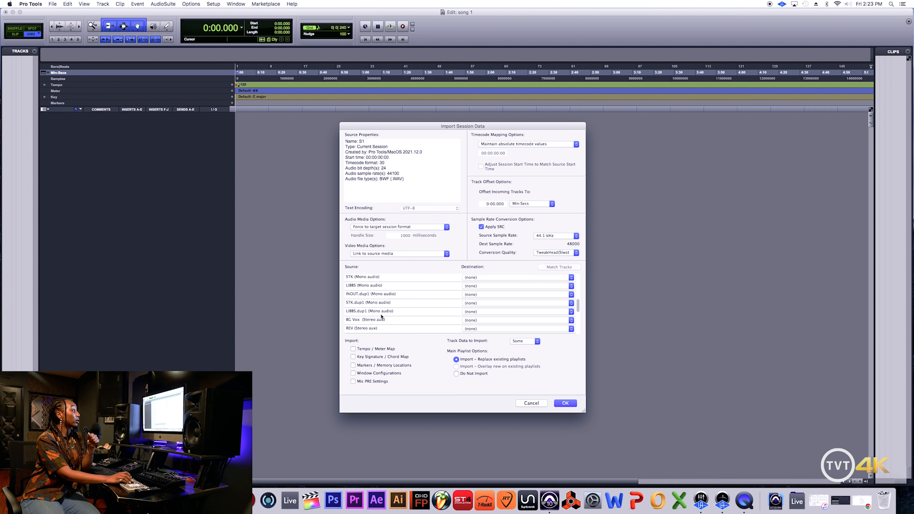
pyautogui.click(382, 316)
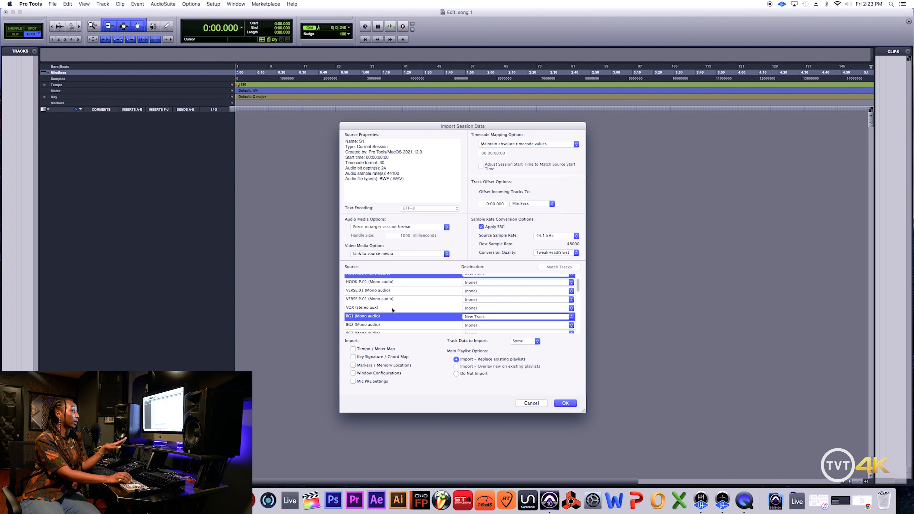
pyautogui.scroll(2, 392, 310)
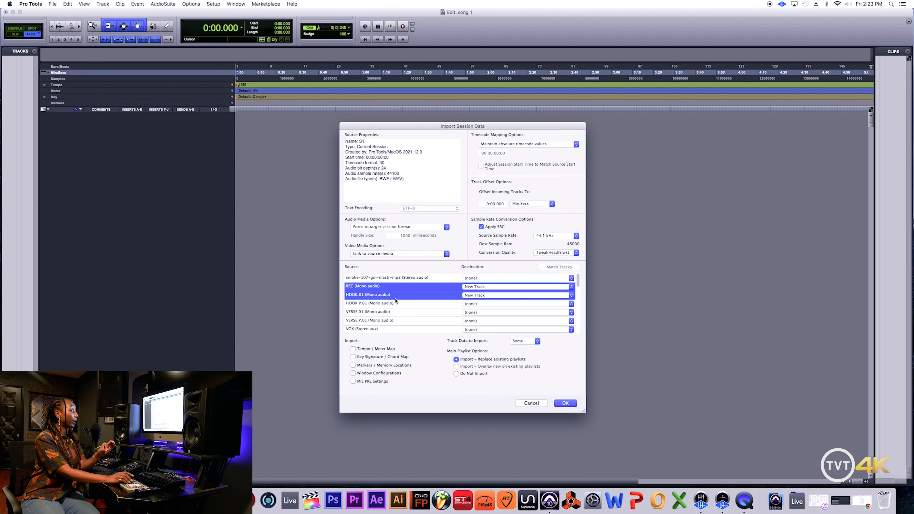
# Step: Set the main playlist option to Do Not Import and import the chosen source tracks
pyautogui.scroll(-3, 414, 302)
pyautogui.scroll(-5, 414, 310)
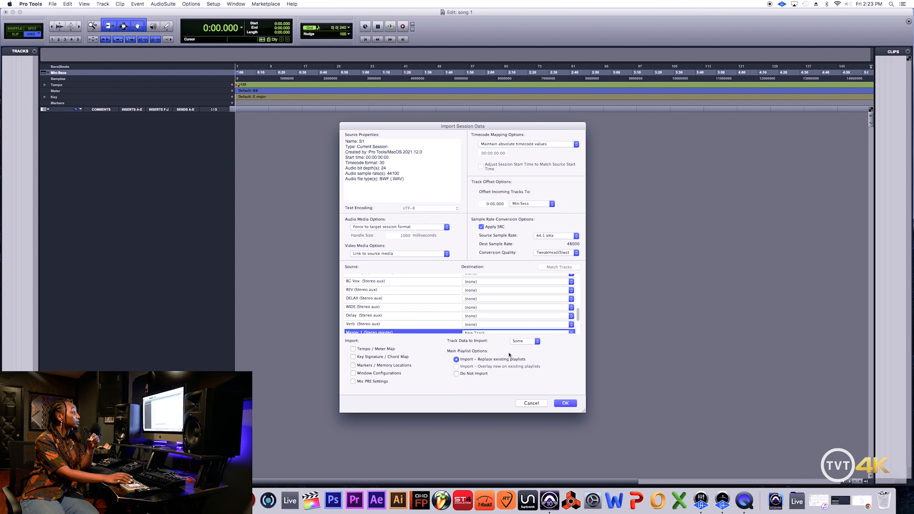
pyautogui.scroll(10, 413, 314)
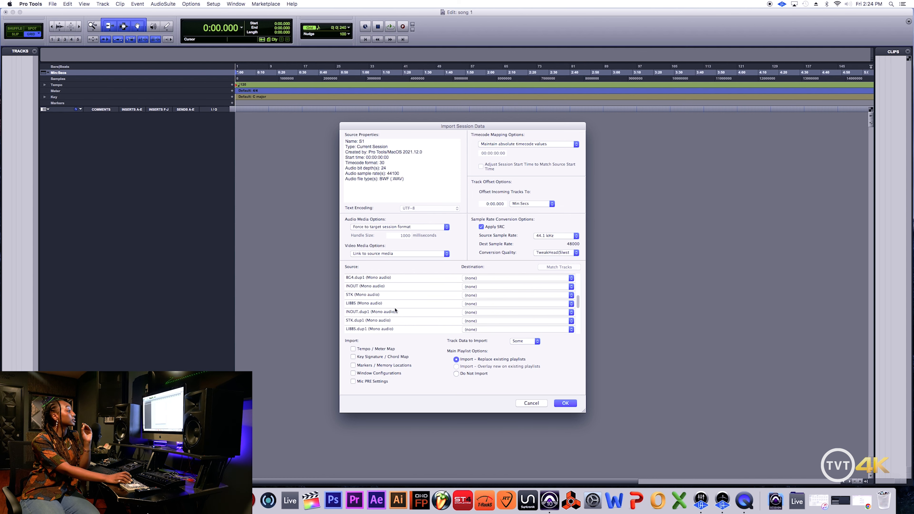
pyautogui.scroll(1, 395, 311)
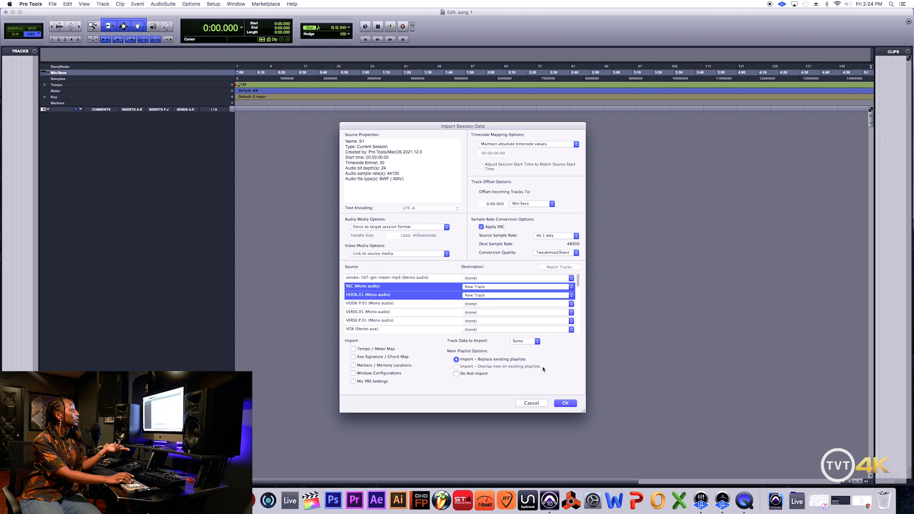
pyautogui.click(456, 373)
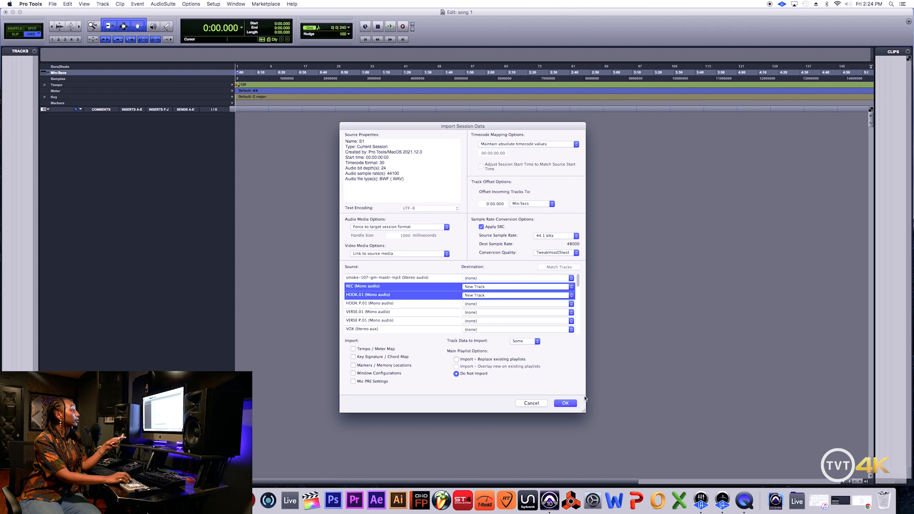
pyautogui.click(573, 406)
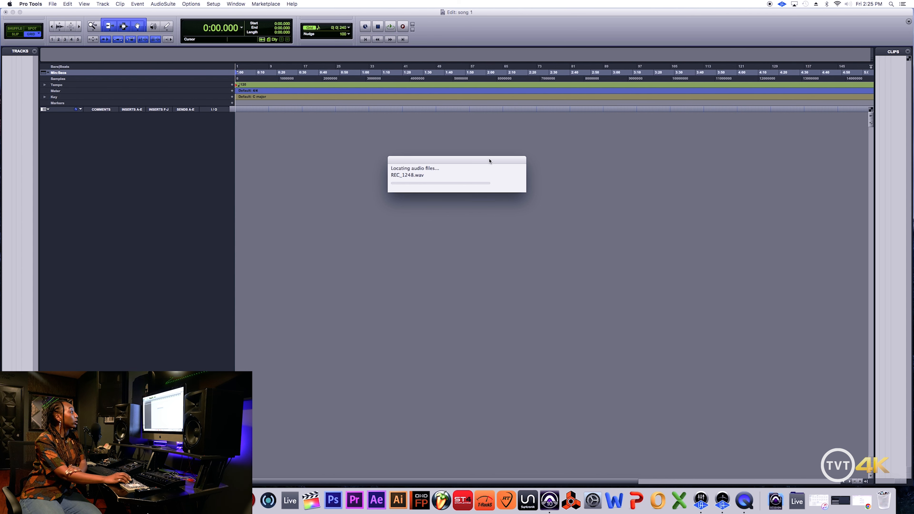
# Step: Decline the detailed session notes report and automatically find and relink the missing files
pyautogui.moveTo(520, 161); pyautogui.dragTo(754, 136)
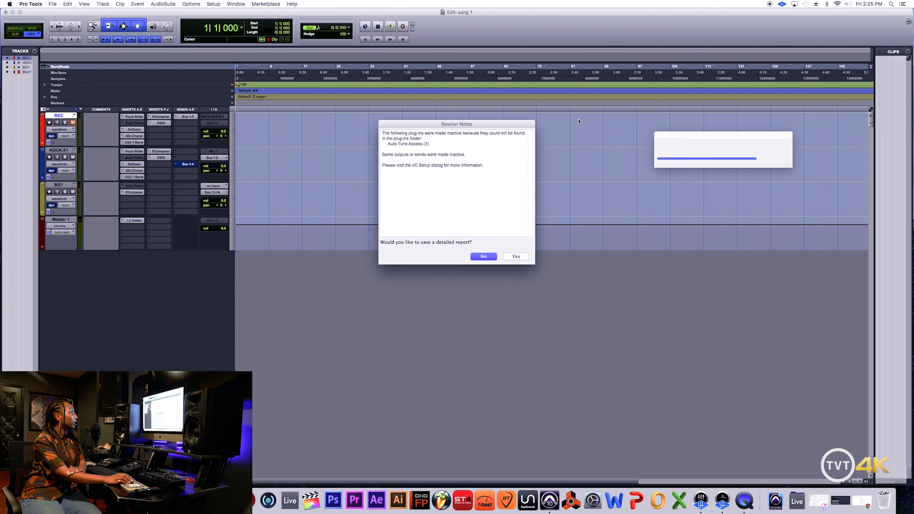
pyautogui.click(475, 256)
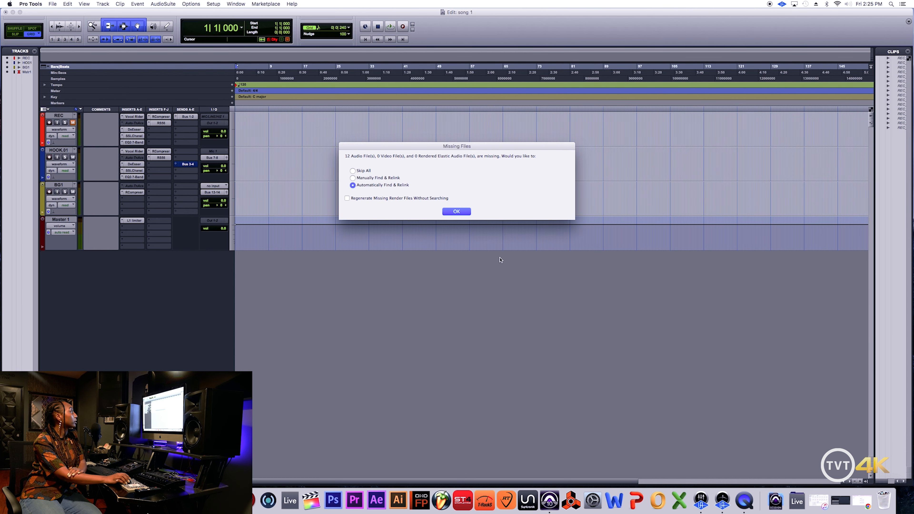
pyautogui.click(450, 212)
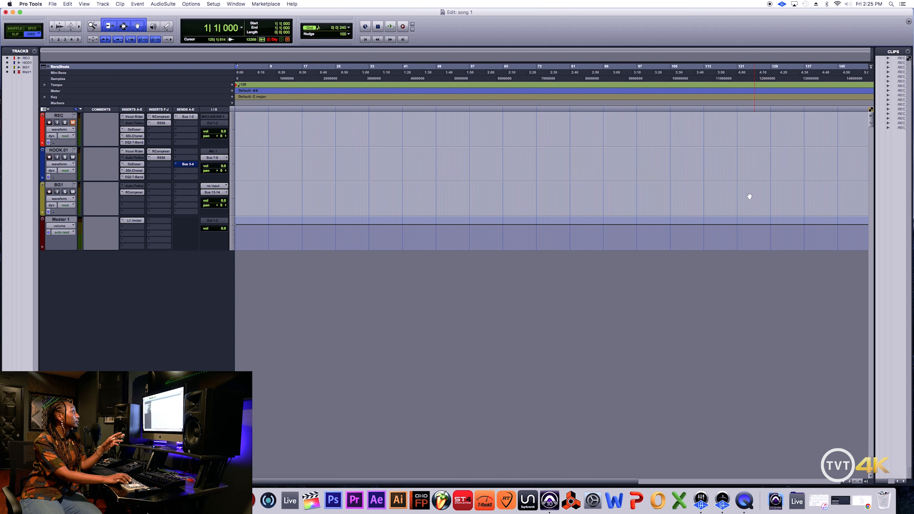
# Step: Start another session data import from the S1 session
pyautogui.click(54, 4)
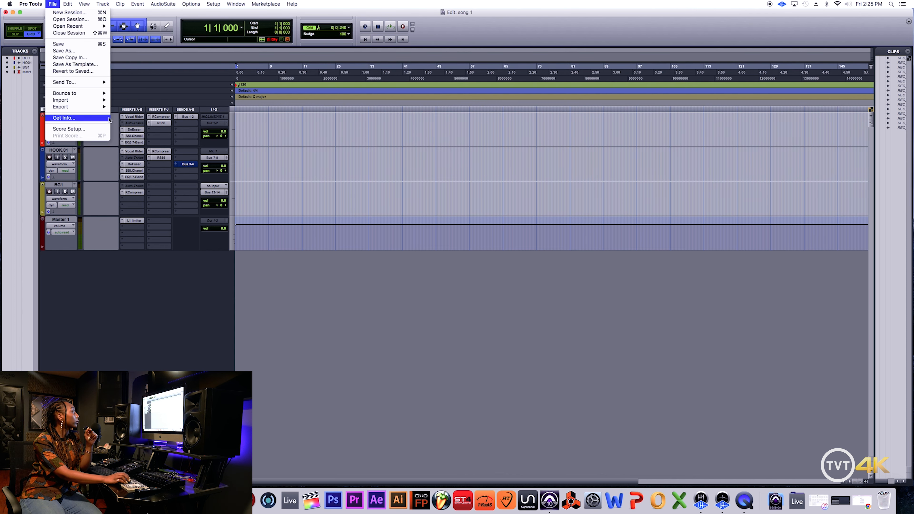
pyautogui.moveTo(86, 100)
pyautogui.click(126, 101)
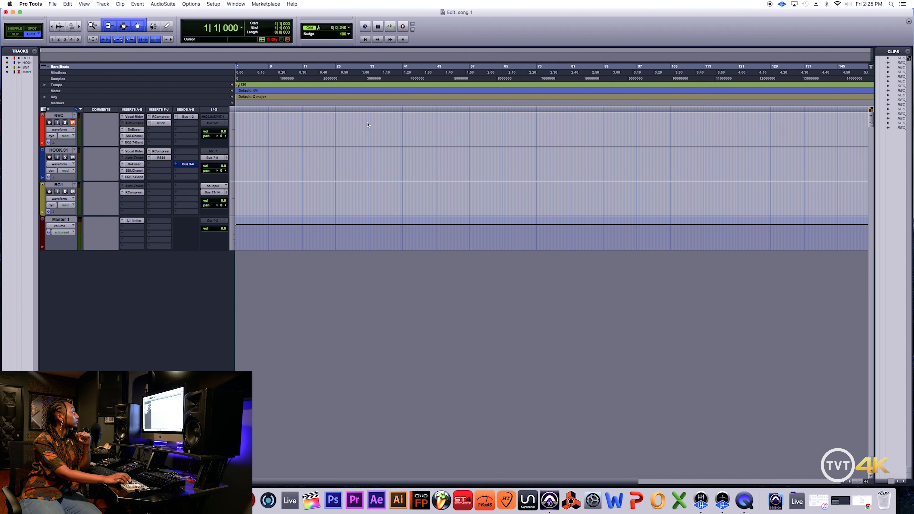
pyautogui.doubleClick(228, 89)
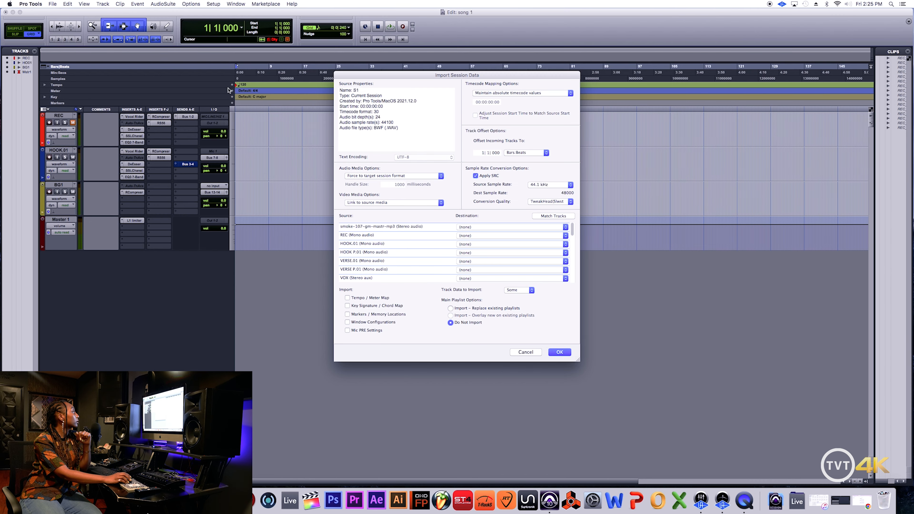
# Step: Import HOOK P.01 as a new track with its playlists replacing existing ones, and automatically relink the missing files
pyautogui.click(385, 256)
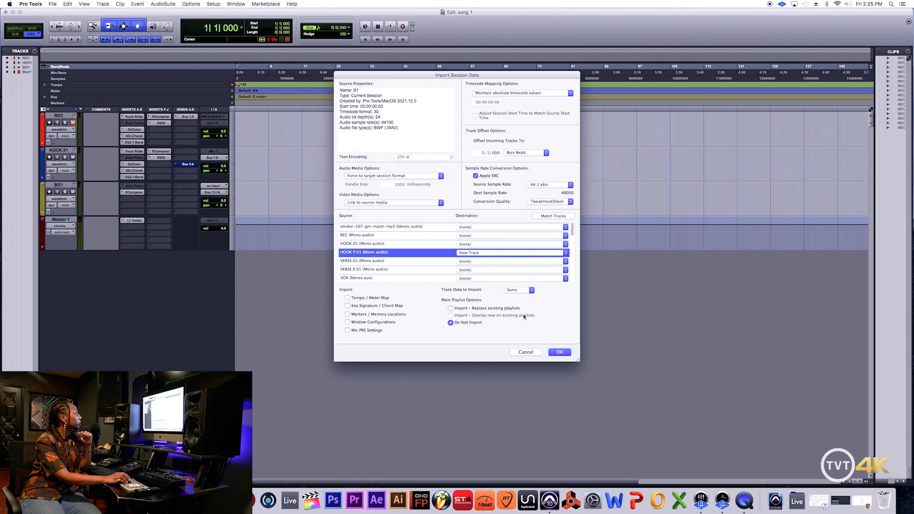
pyautogui.click(450, 309)
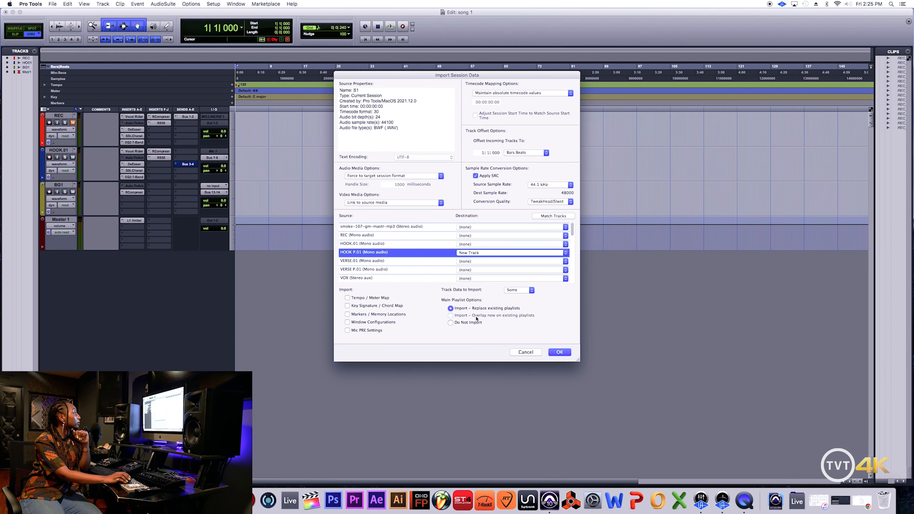
pyautogui.press('Return')
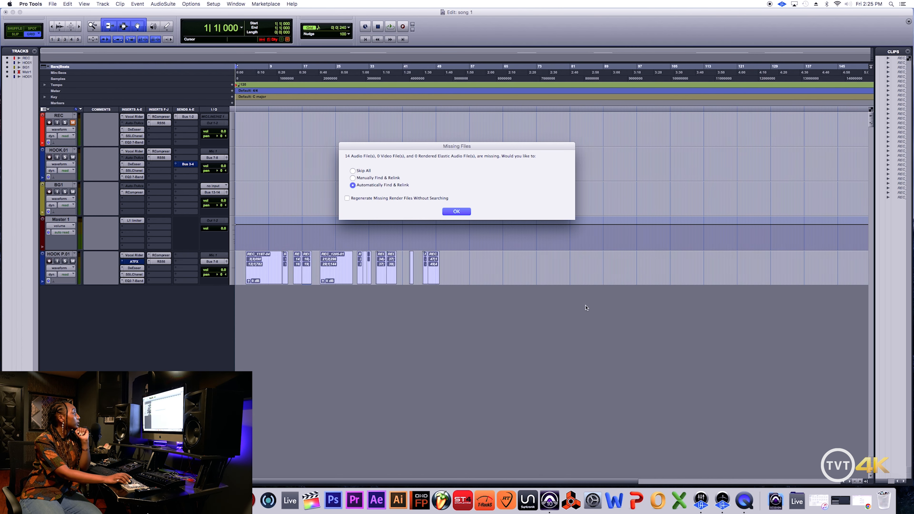
pyautogui.click(457, 212)
# Step: Select the range covering all clips on the HOOK P.01 track, from bar 1 to about bar 53
pyautogui.moveTo(242, 267); pyautogui.dragTo(458, 274)
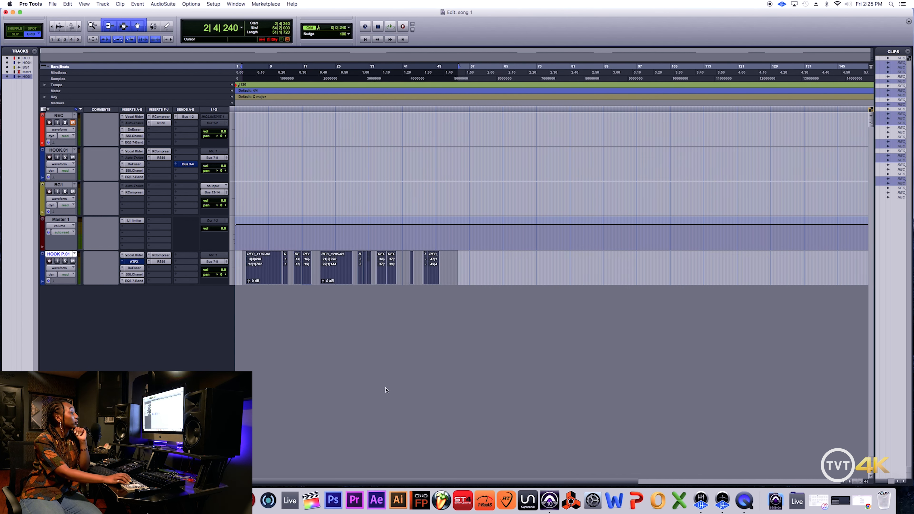
pyautogui.moveTo(455, 262); pyautogui.dragTo(225, 272)
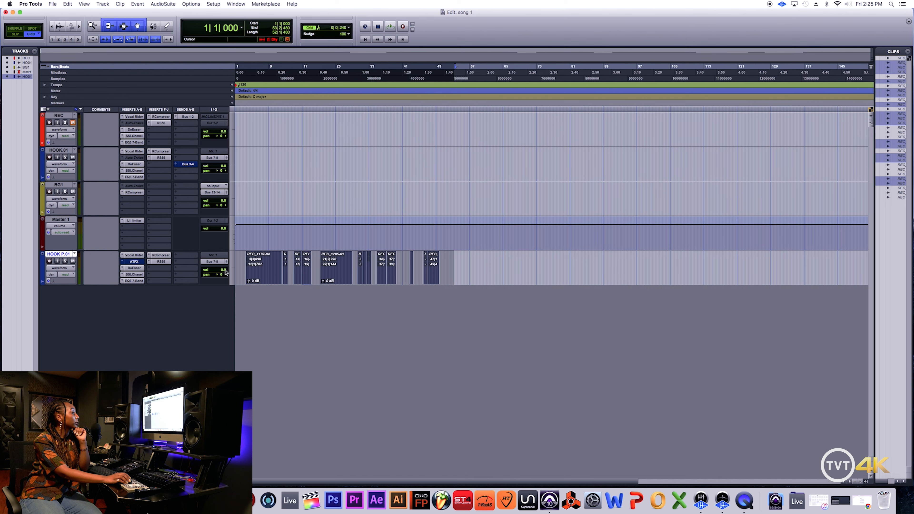
# Step: Import the mixed-case Delay stereo aux track from the S1 session file as a new track and decline the detailed report
pyautogui.click(53, 4)
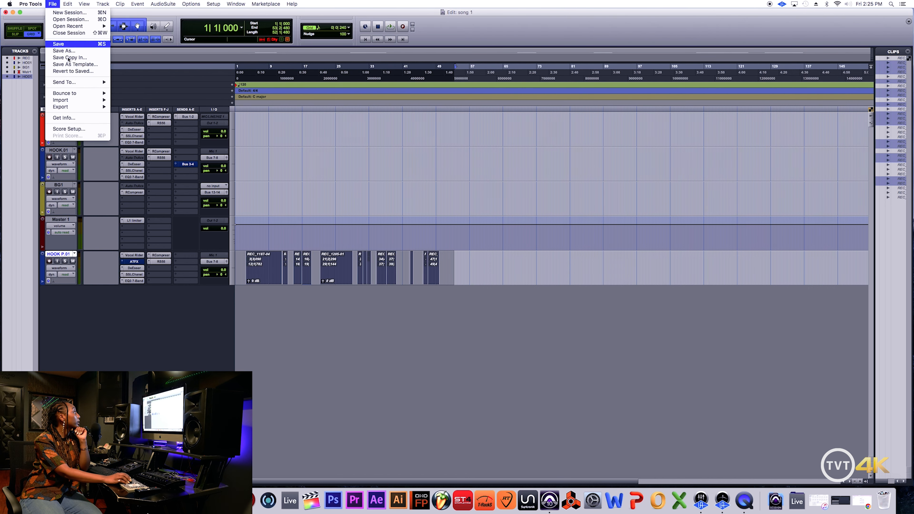
pyautogui.click(129, 101)
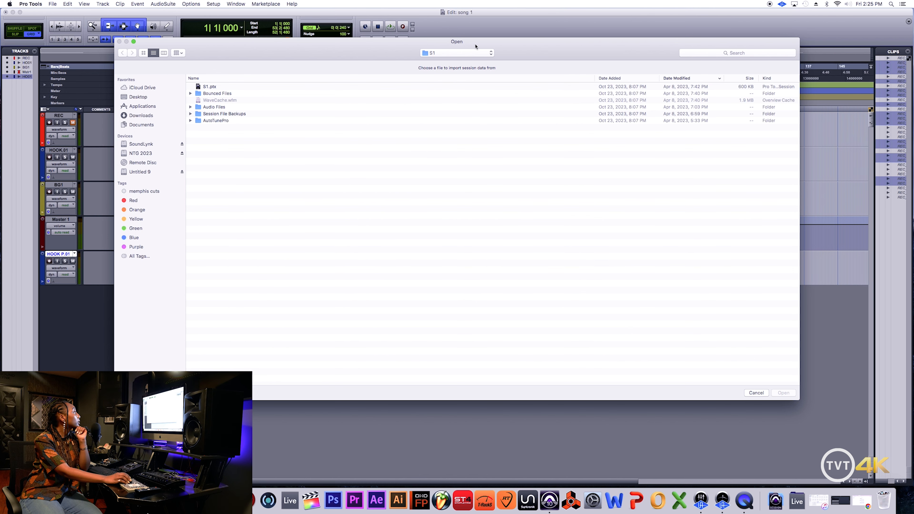
pyautogui.doubleClick(209, 87)
pyautogui.scroll(-3, 395, 275)
pyautogui.scroll(-5, 395, 274)
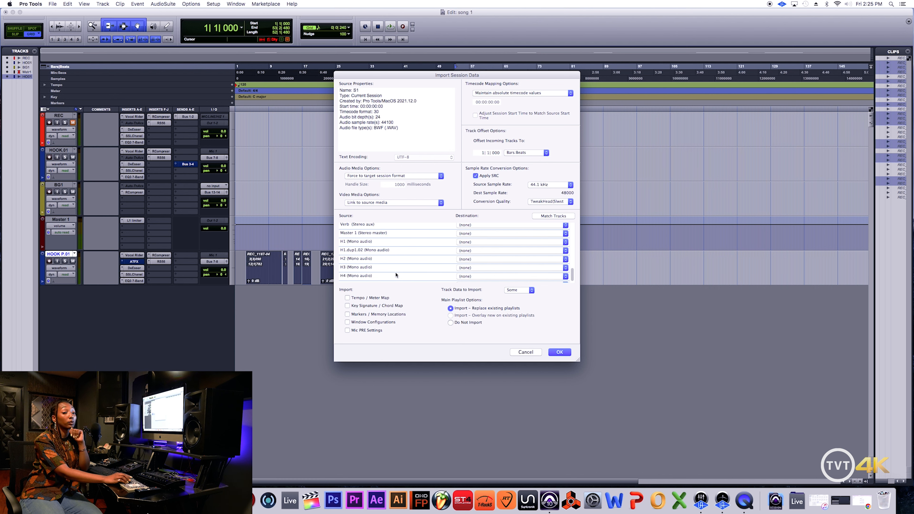
pyautogui.scroll(-1, 396, 274)
pyautogui.scroll(5, 396, 274)
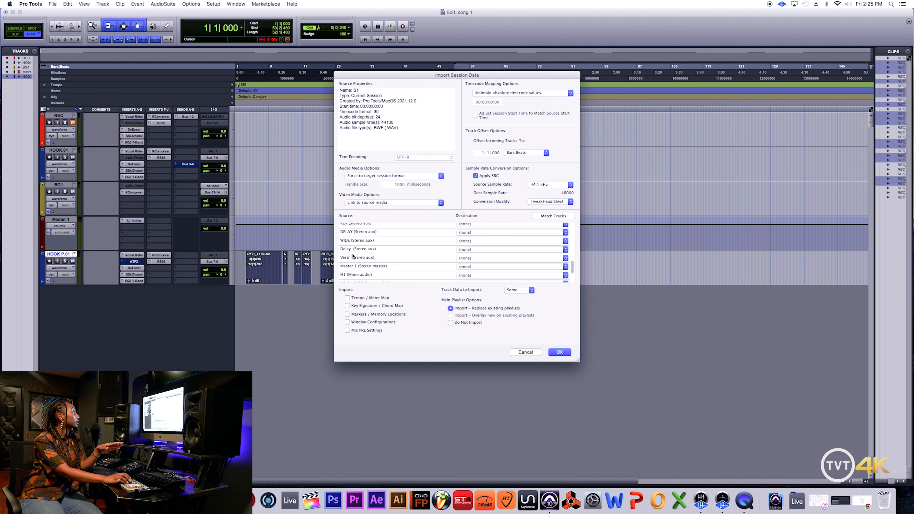
pyautogui.click(354, 249)
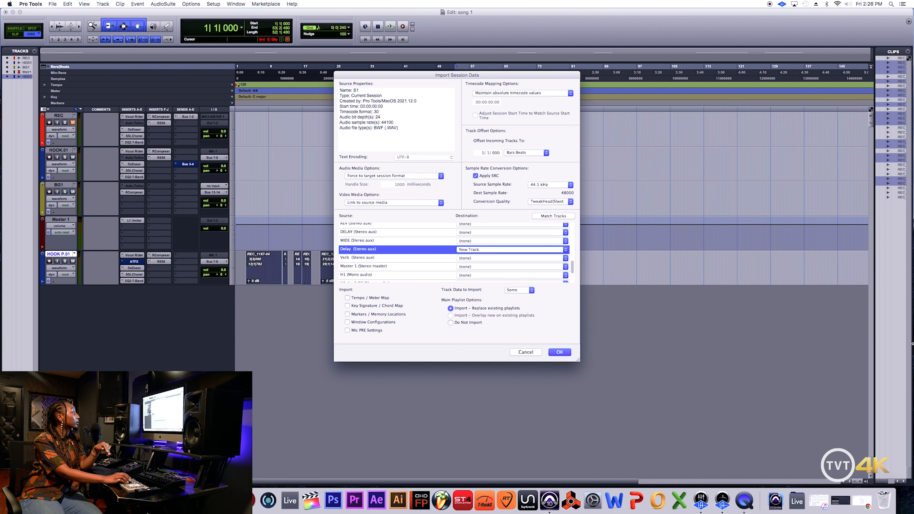
pyautogui.click(570, 352)
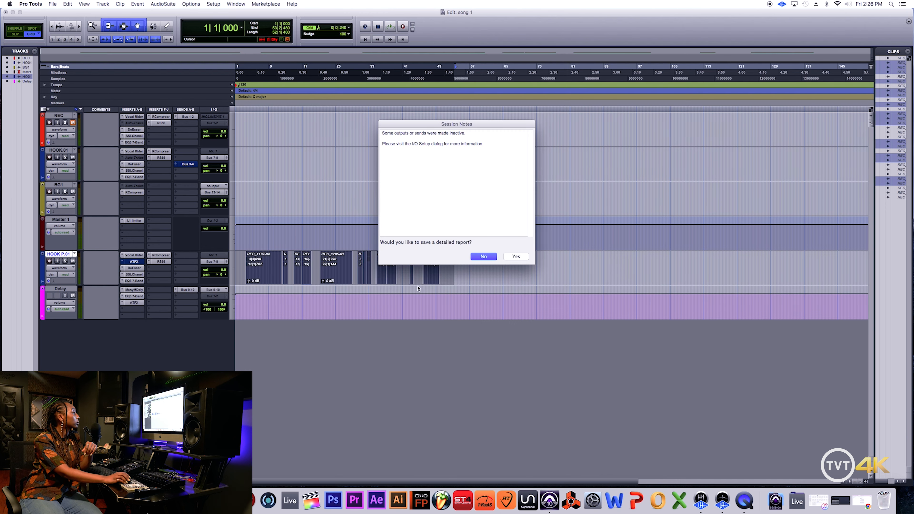
pyautogui.click(476, 257)
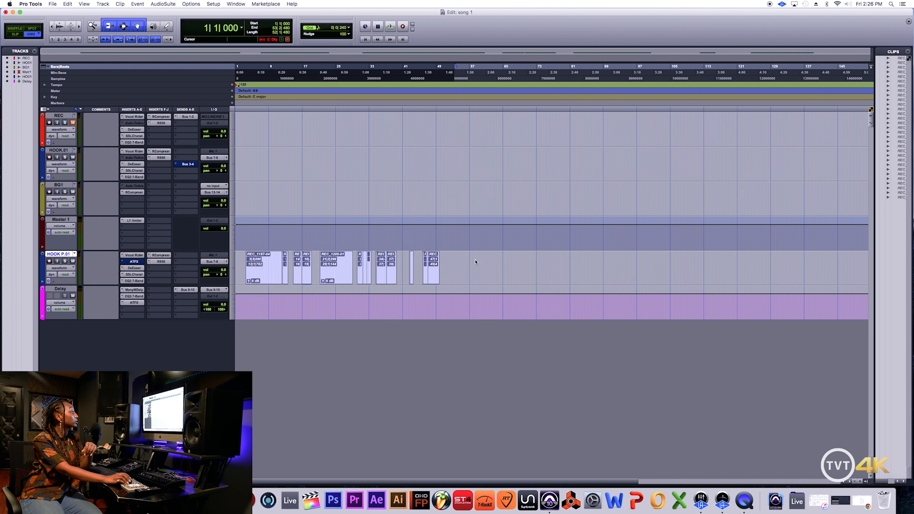
# Step: Inspect the imported Delay track's input routing, send and plug-in inserts
pyautogui.click(213, 290)
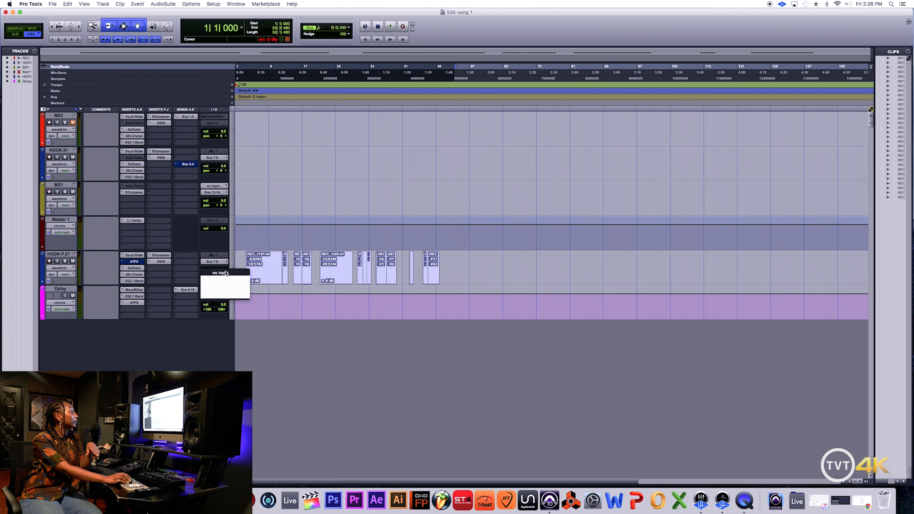
pyautogui.click(187, 291)
pyautogui.click(166, 298)
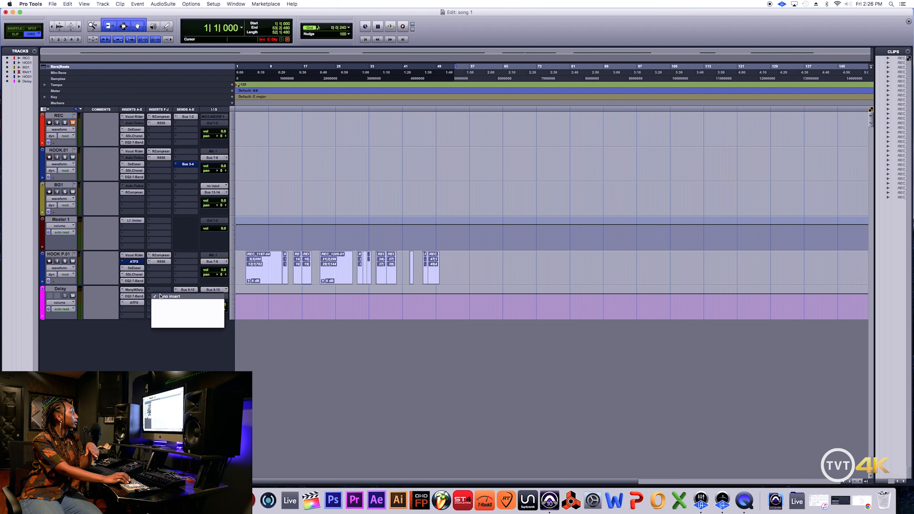
pyautogui.click(138, 291)
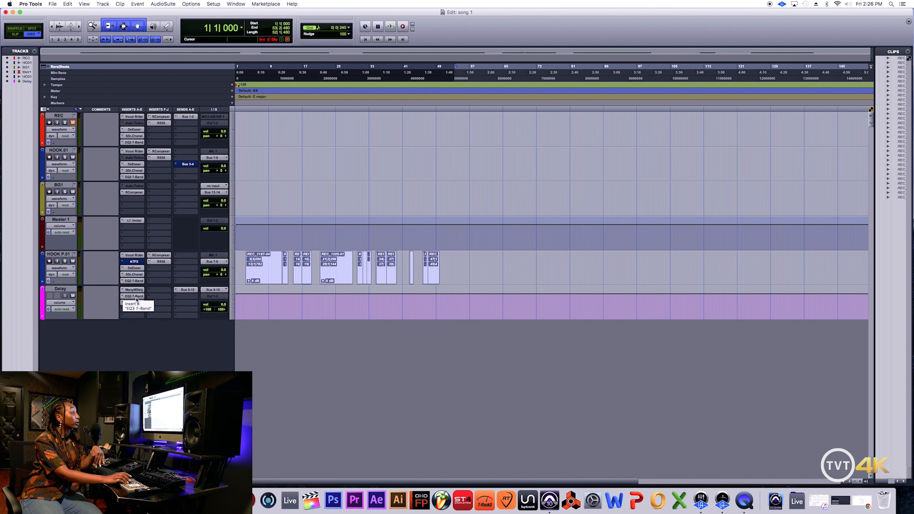
# Step: Choose the Confidence MP3 in Downloads for audio import and convert it into the session's Audio Files folder
pyautogui.click(52, 5)
pyautogui.moveTo(76, 101)
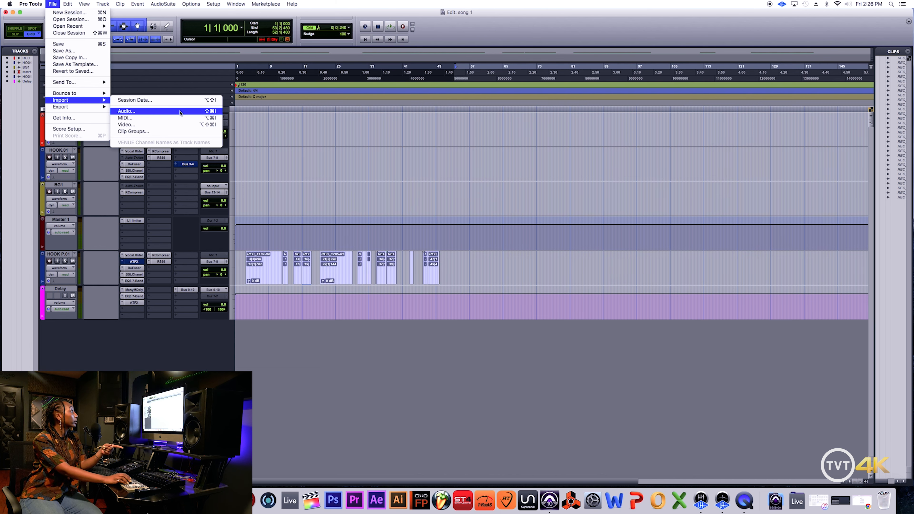
pyautogui.click(145, 113)
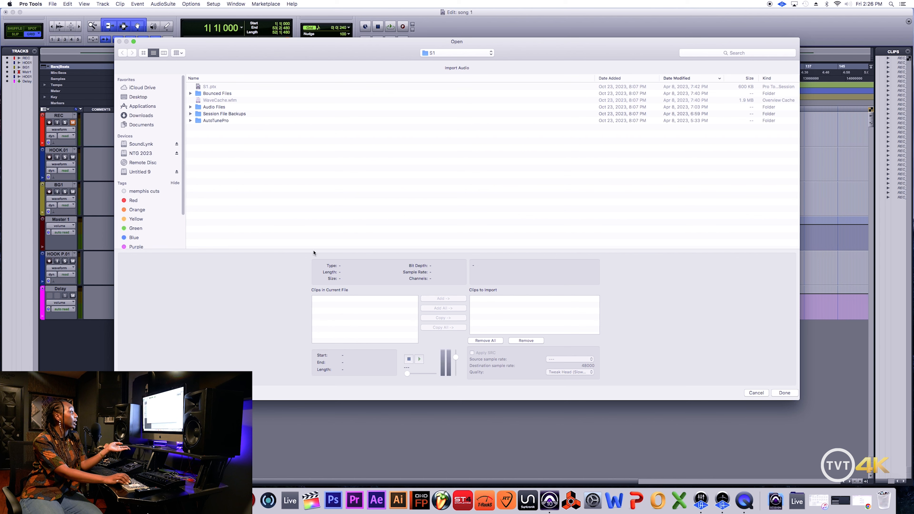
pyautogui.click(151, 116)
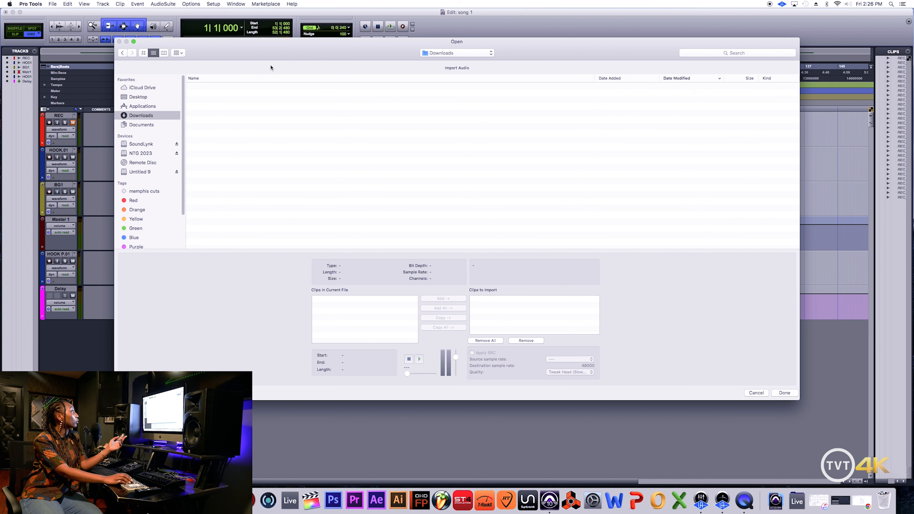
pyautogui.click(240, 94)
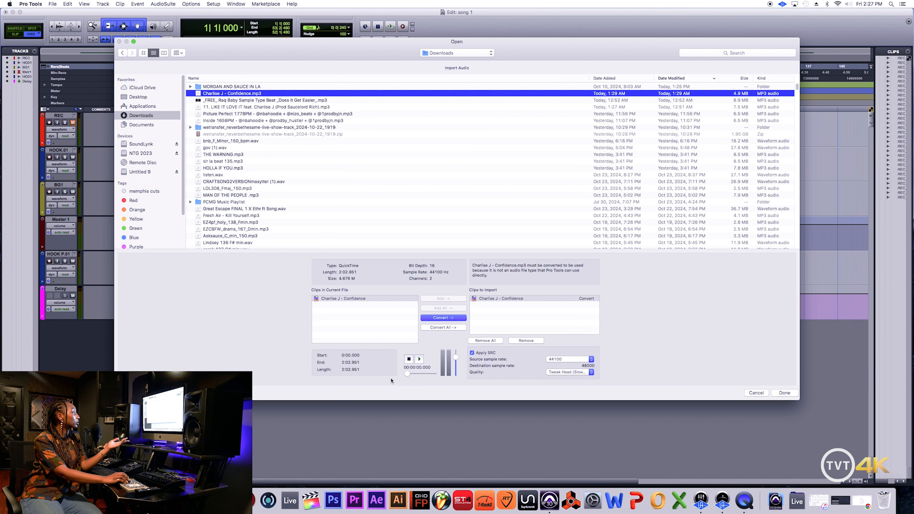
pyautogui.click(784, 392)
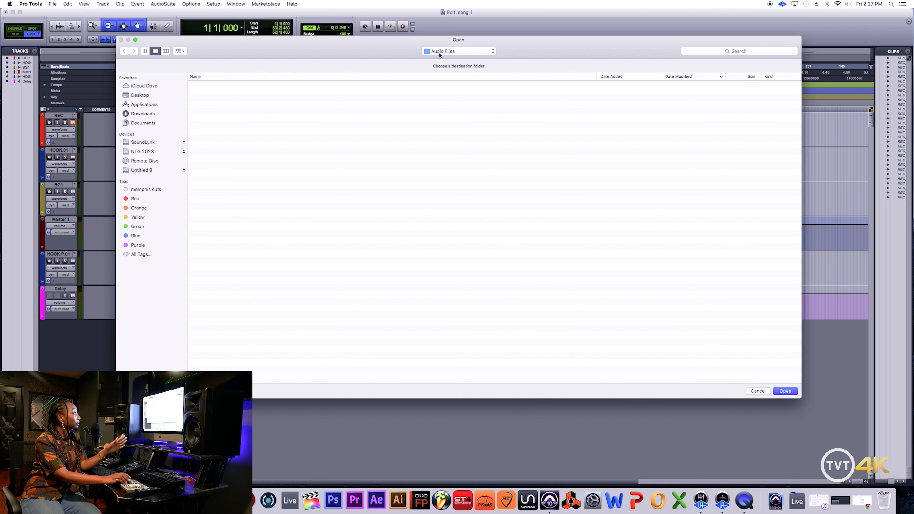
pyautogui.click(796, 391)
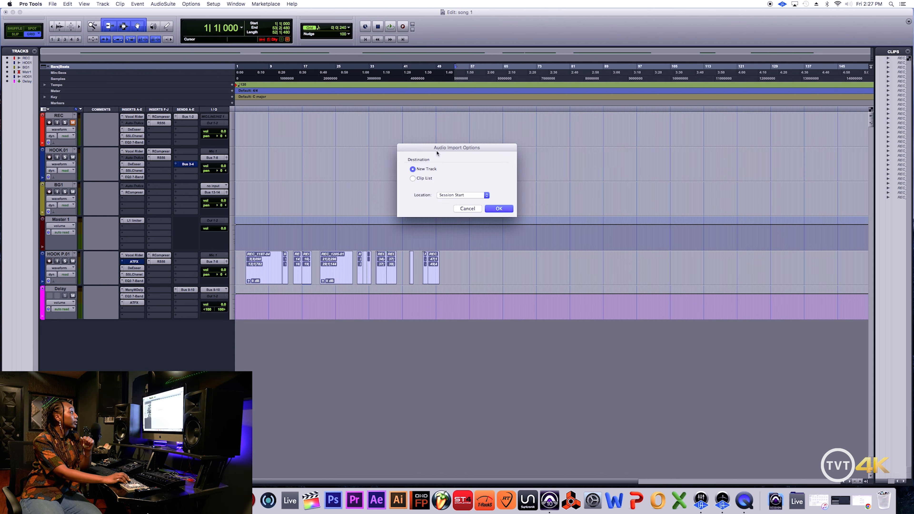
# Step: Place the imported audio on a new track at Session Start
pyautogui.moveTo(444, 148); pyautogui.dragTo(471, 166)
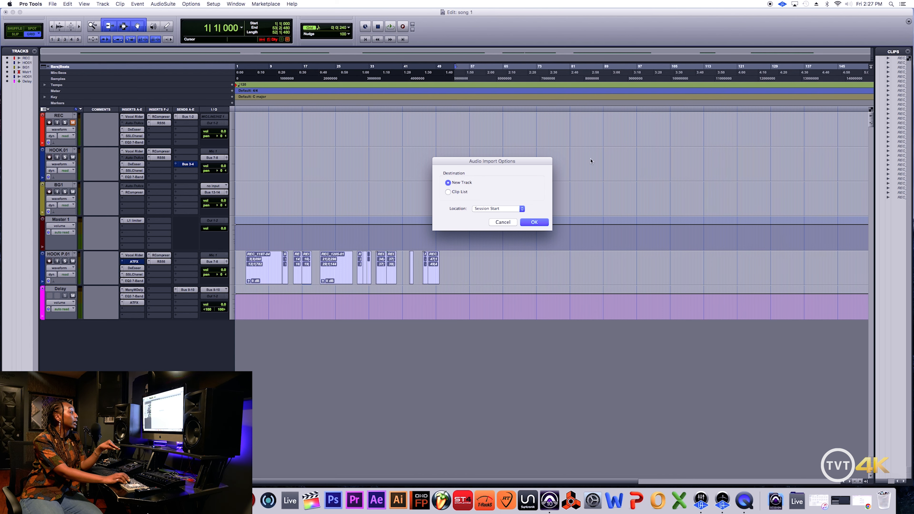
pyautogui.click(491, 212)
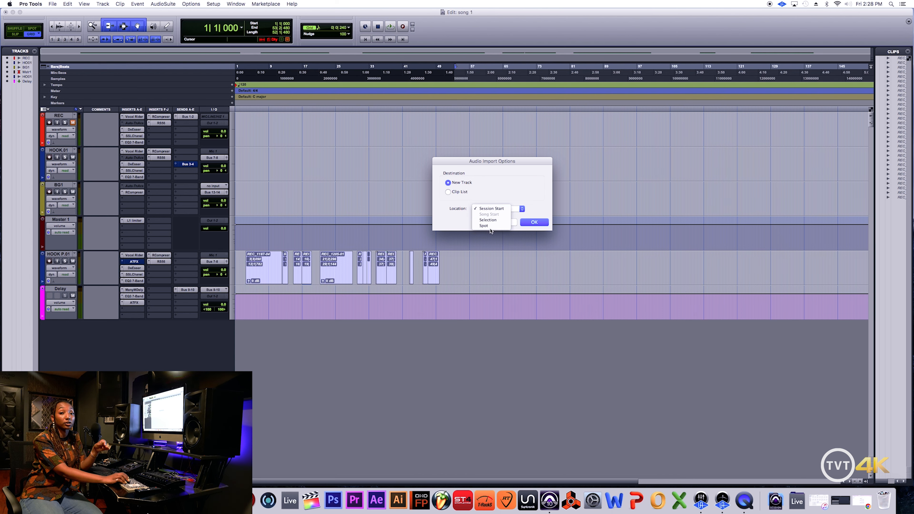
pyautogui.click(493, 209)
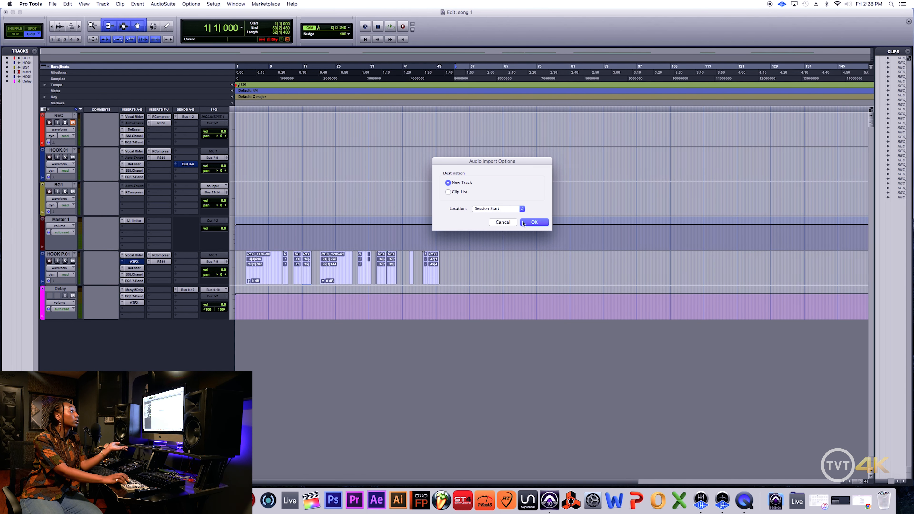
pyautogui.click(530, 223)
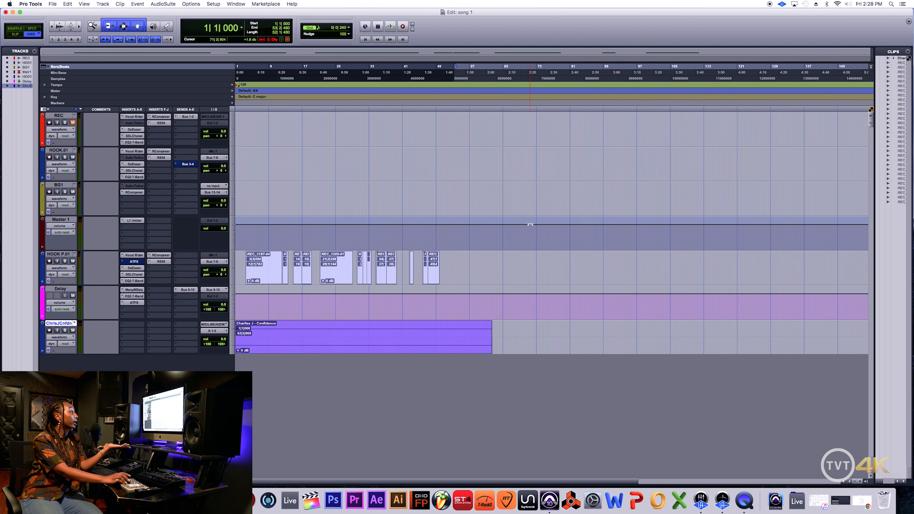
# Step: Select the imported Confidence clip and move its track to the top of the track list, above REC
pyautogui.click(264, 343)
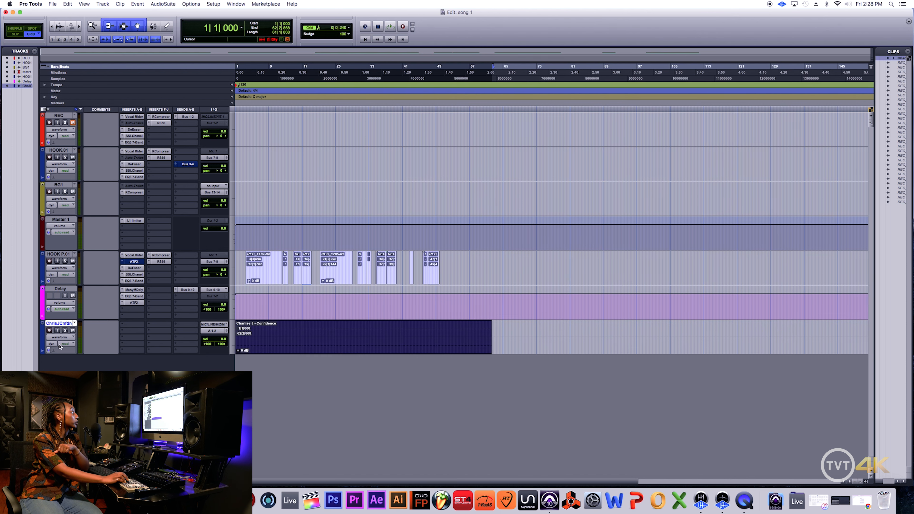
pyautogui.moveTo(54, 327); pyautogui.dragTo(255, 141)
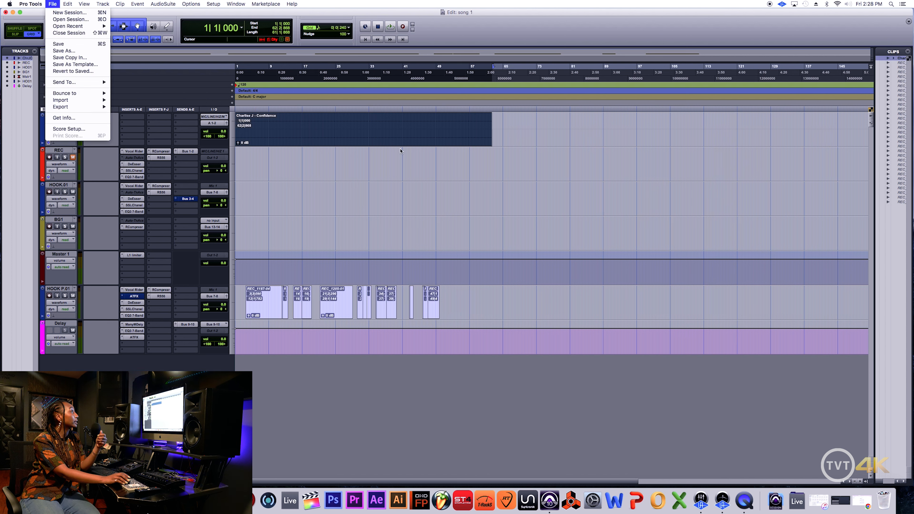
pyautogui.moveTo(75, 101)
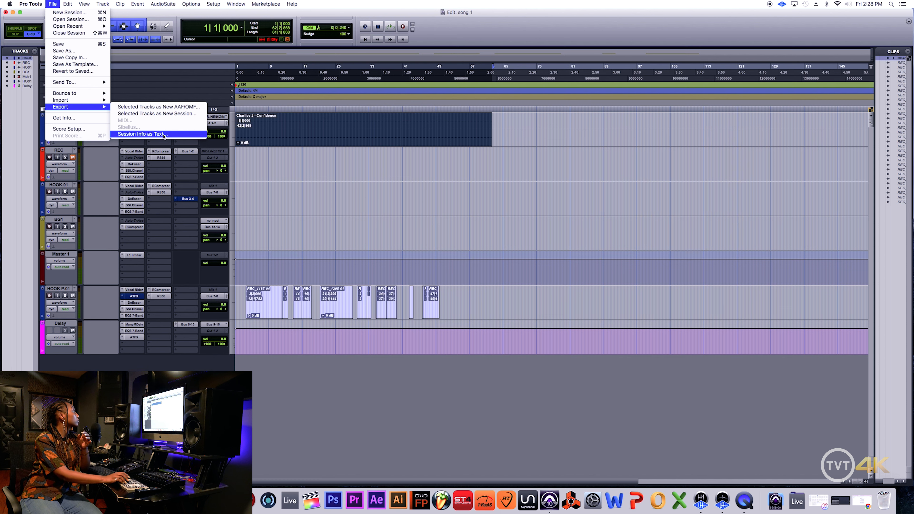
pyautogui.click(461, 28)
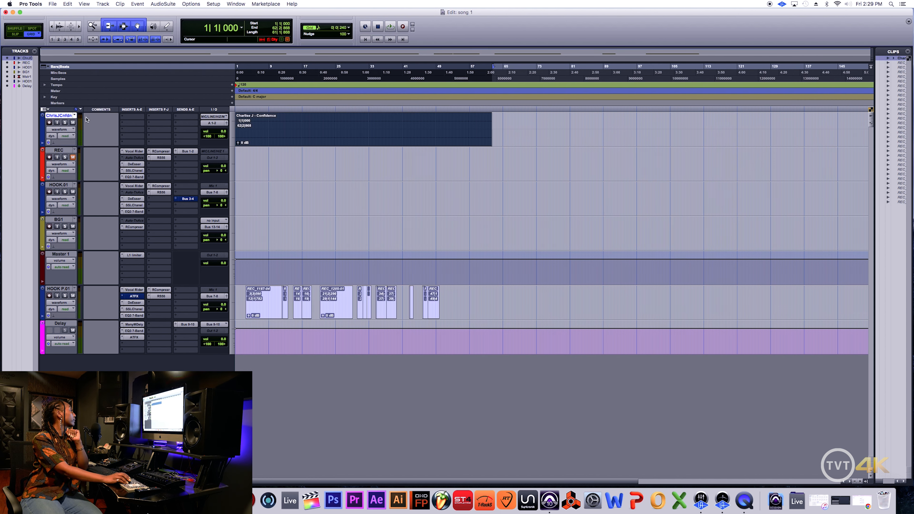
# Step: Select the imported audio track, REC and HOOK.01 together
pyautogui.click(62, 150)
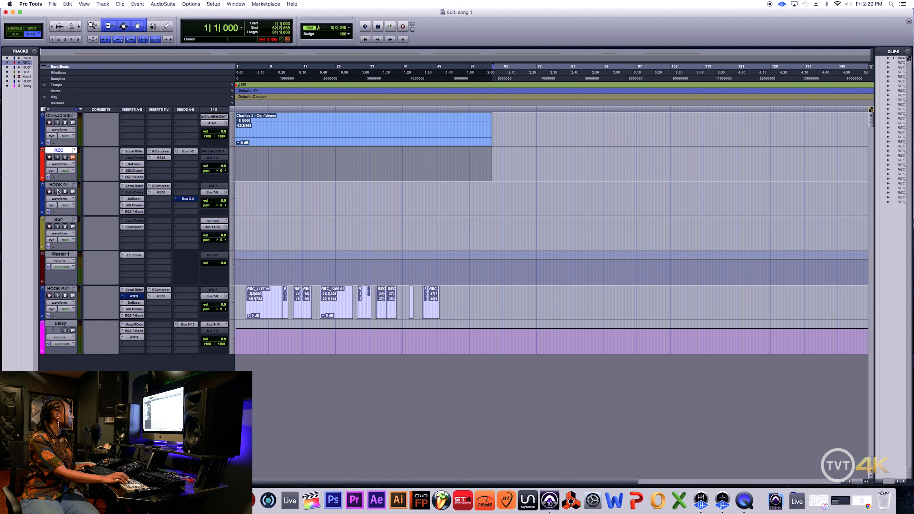
pyautogui.keyDown('shift'); pyautogui.click(69, 115); pyautogui.keyUp('shift')
pyautogui.keyDown('shift'); pyautogui.click(59, 184); pyautogui.keyUp('shift')
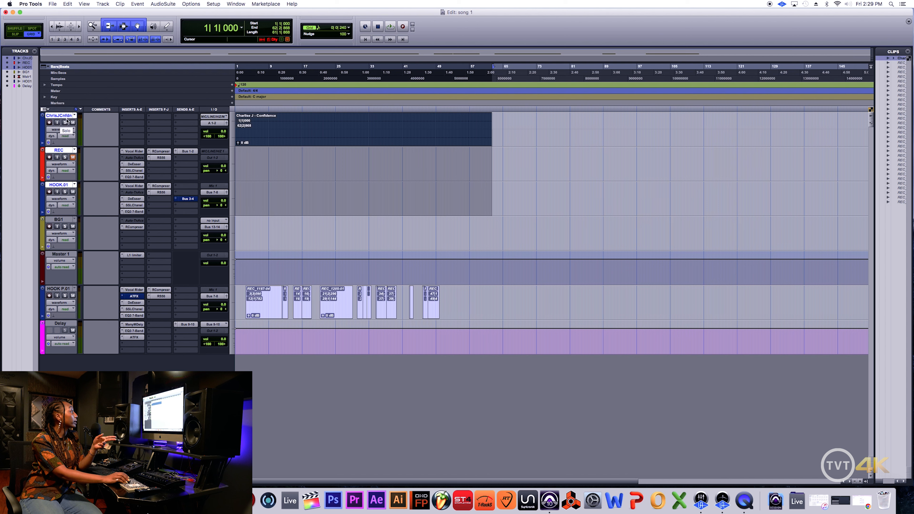
# Step: Set up exporting the selected tracks as a new session with audio files and the session plug-in settings folder, and cancel at the save location
pyautogui.click(52, 3)
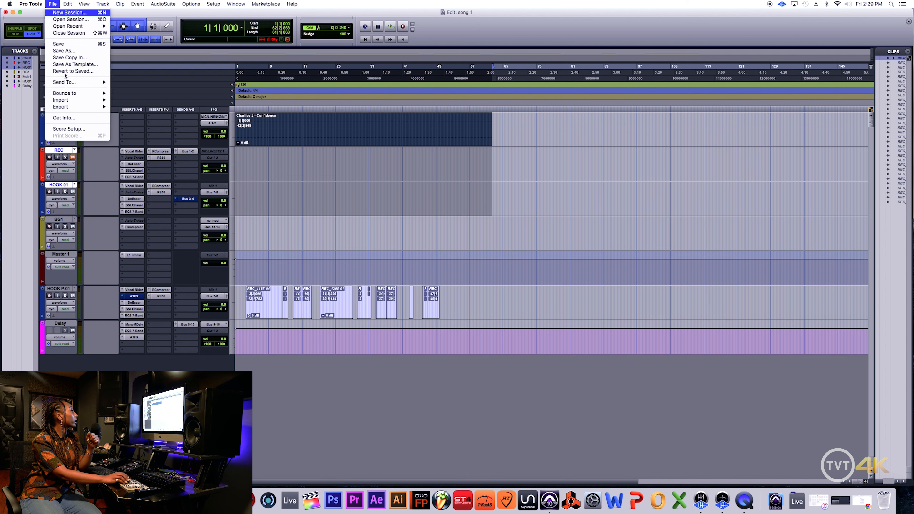
pyautogui.moveTo(82, 102)
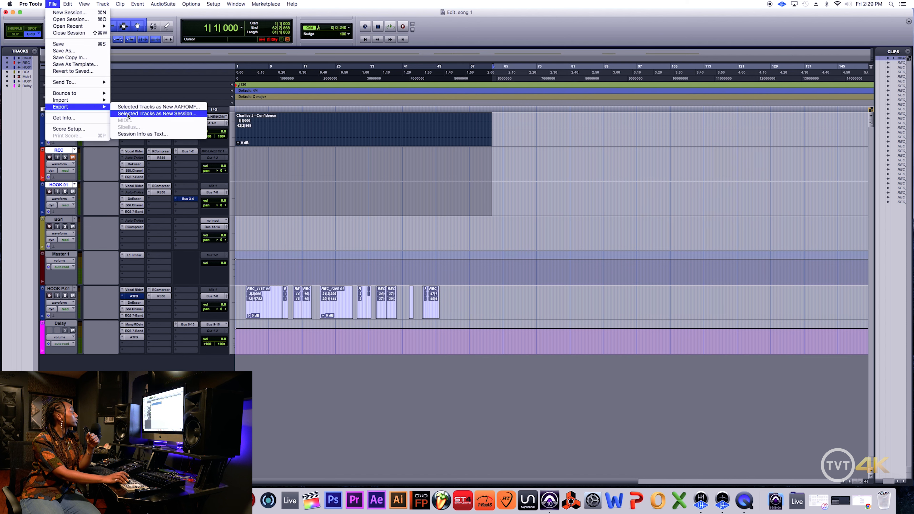
pyautogui.click(128, 113)
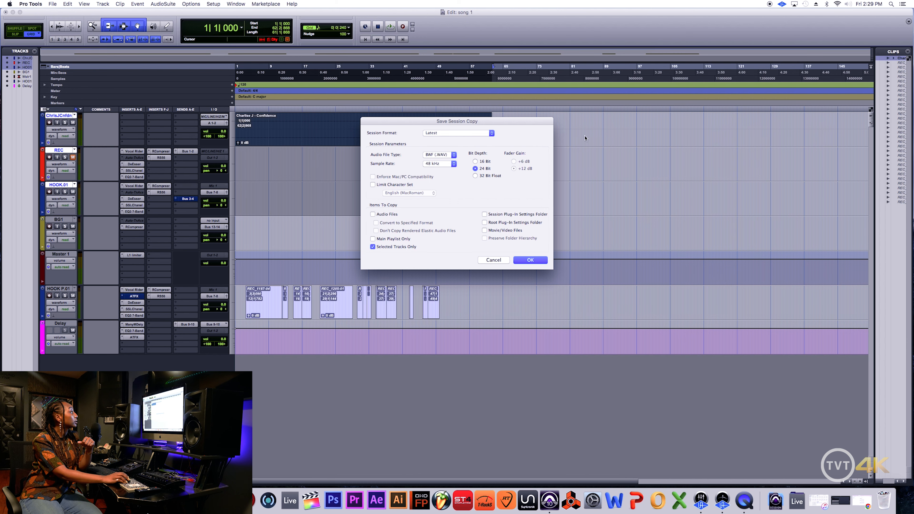
pyautogui.moveTo(529, 123); pyautogui.dragTo(661, 234)
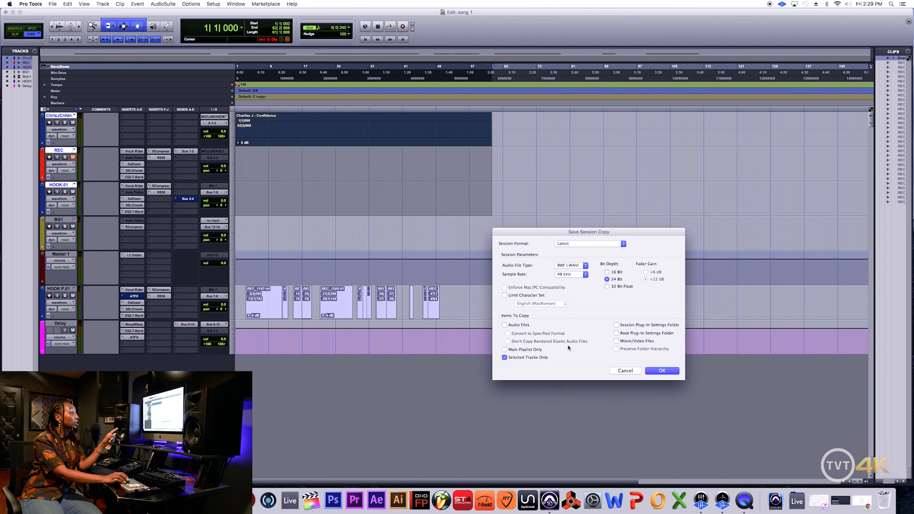
pyautogui.click(505, 325)
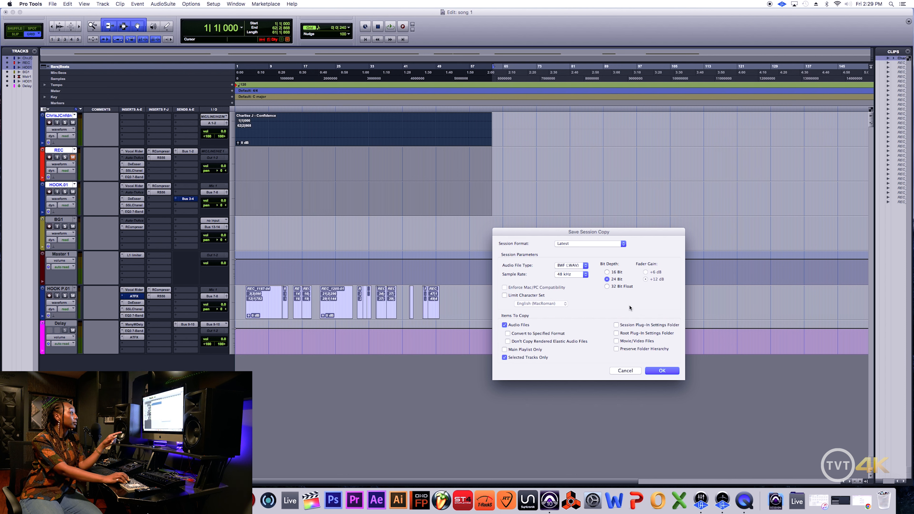
pyautogui.click(616, 326)
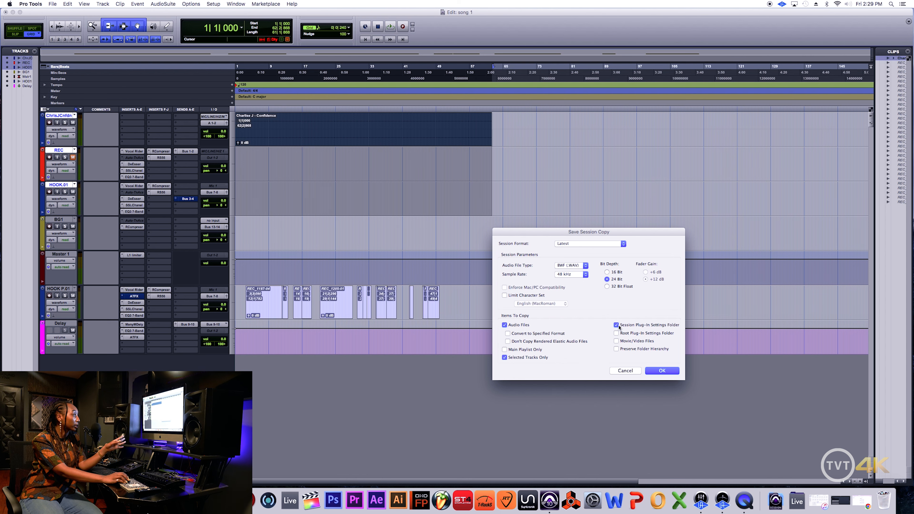
pyautogui.click(656, 371)
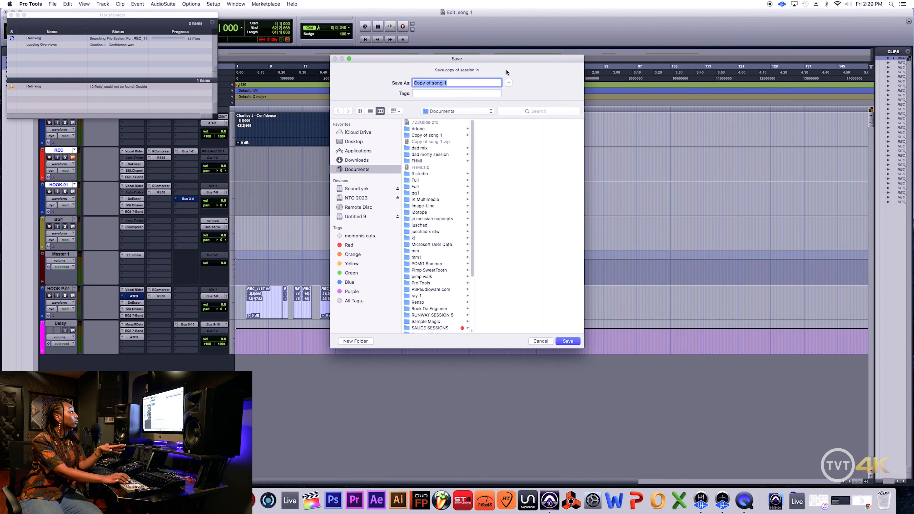
pyautogui.moveTo(459, 62); pyautogui.dragTo(500, 114)
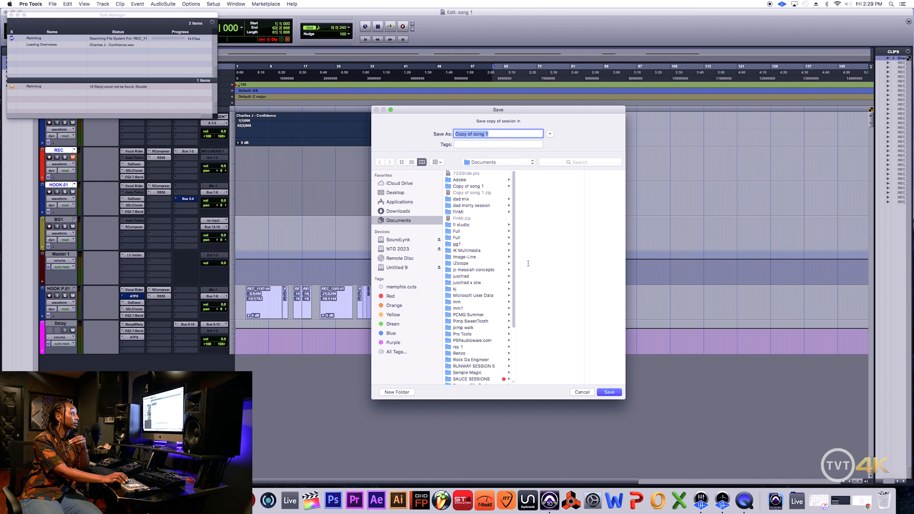
pyautogui.click(582, 392)
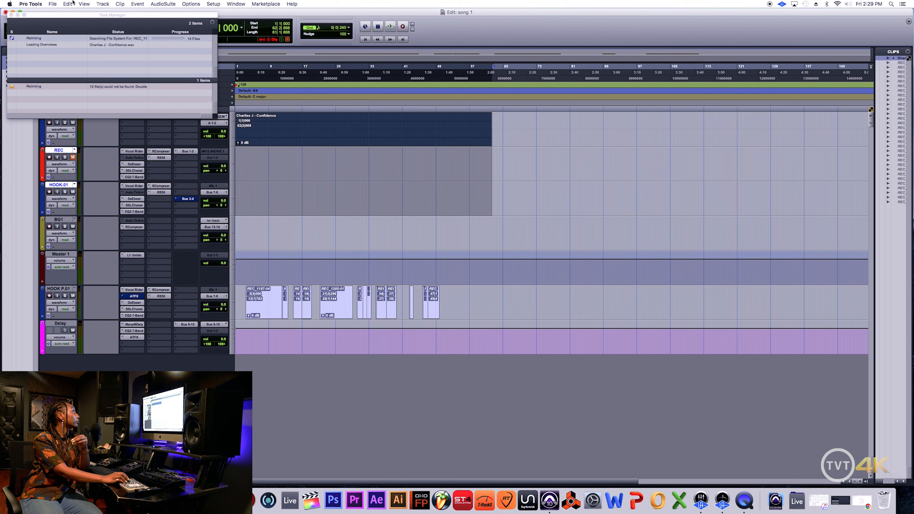
# Step: Close the Task Manager window and select only the Confidence clip on the first track
pyautogui.click(11, 15)
pyautogui.click(53, 4)
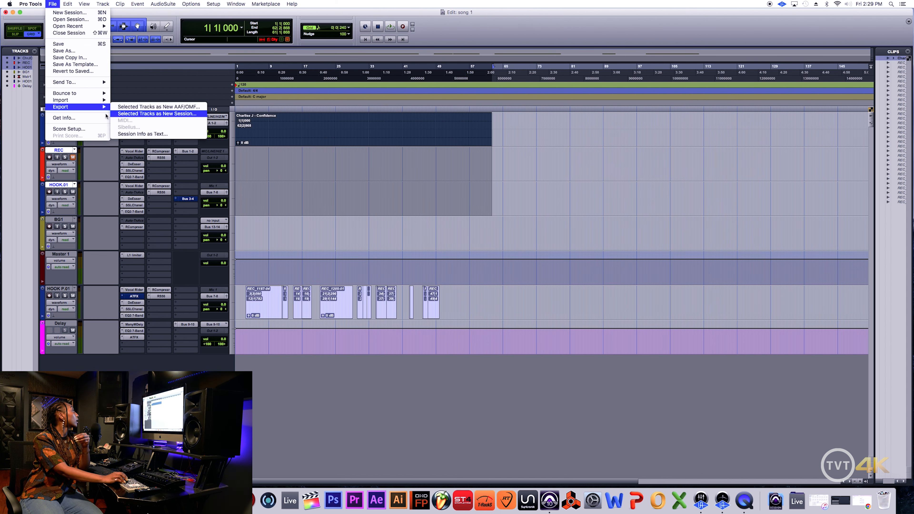
pyautogui.moveTo(88, 94)
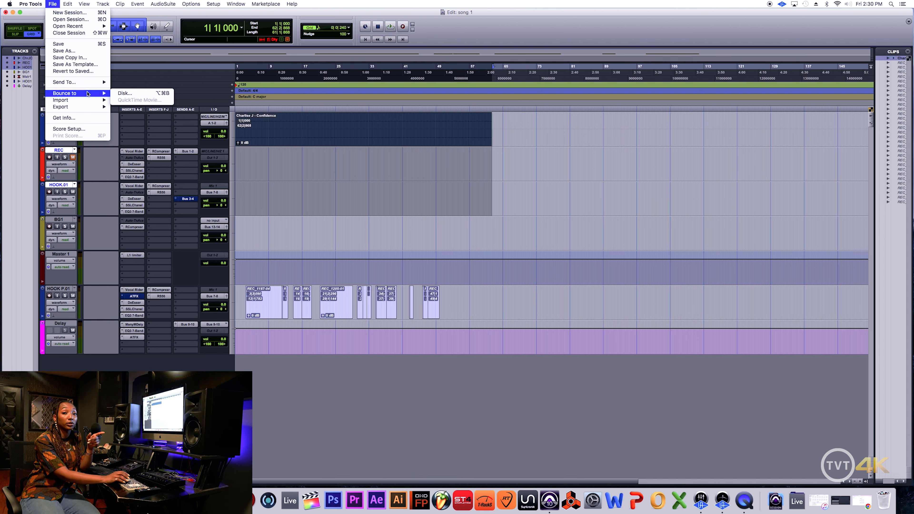
pyautogui.click(376, 144)
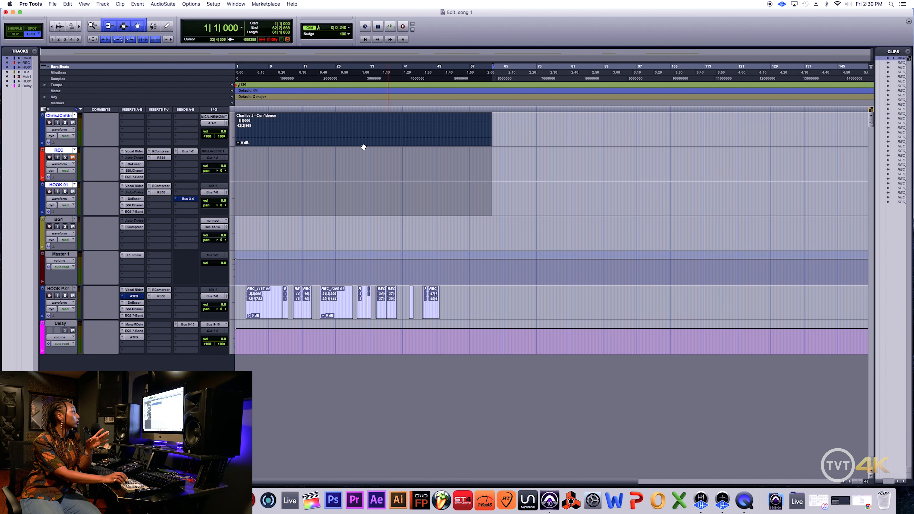
pyautogui.click(347, 155)
pyautogui.click(344, 145)
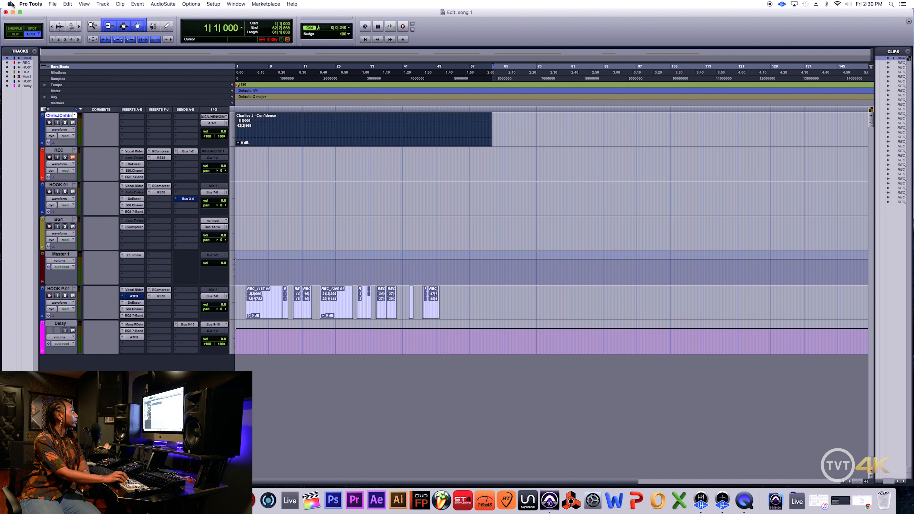
# Step: Open the Bounce to Disk settings for the selection with A 1-2 (Stereo) as the bounce source
pyautogui.click(53, 4)
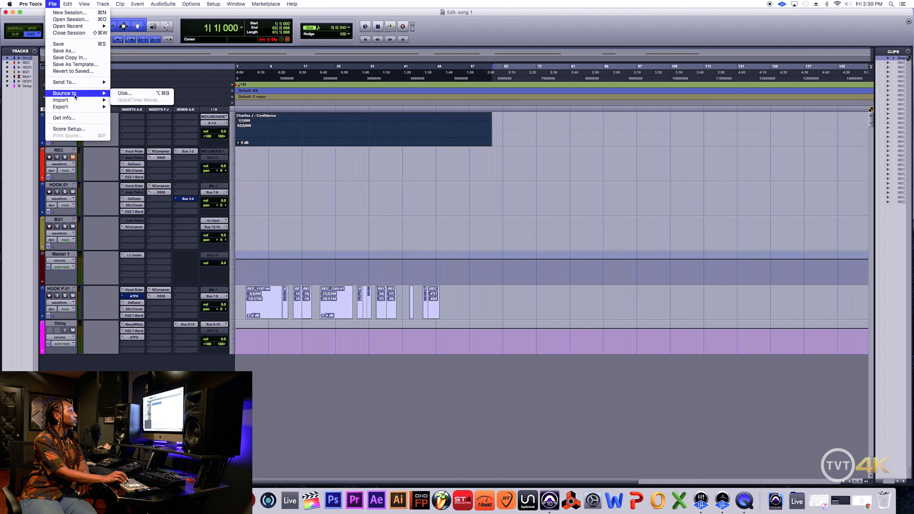
pyautogui.click(125, 94)
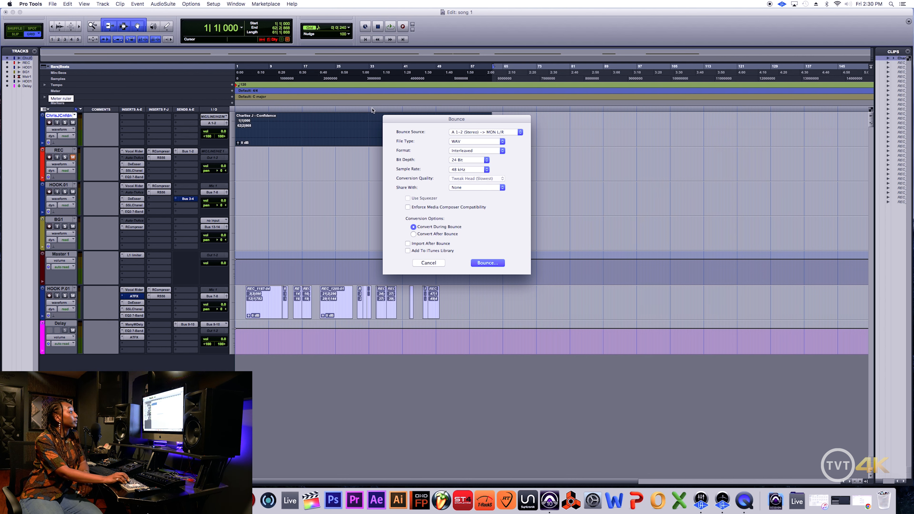
pyautogui.moveTo(434, 121); pyautogui.dragTo(505, 196)
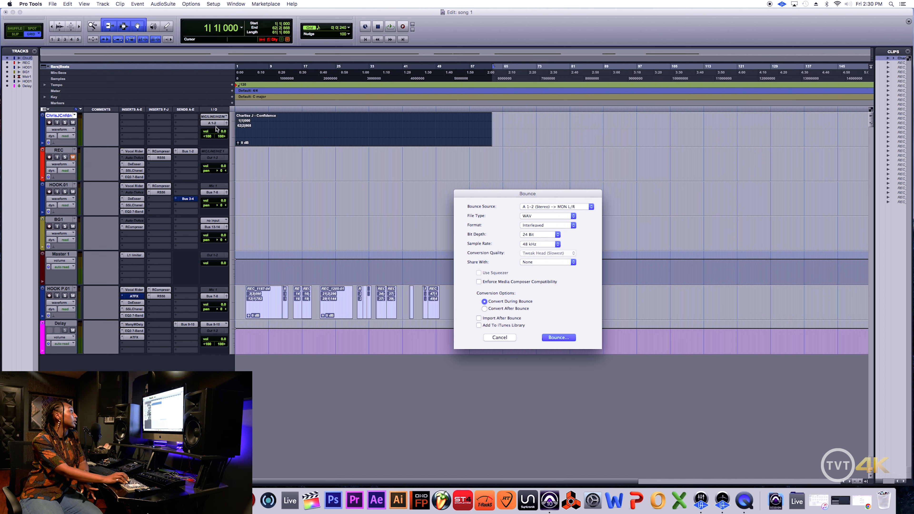
pyautogui.click(544, 208)
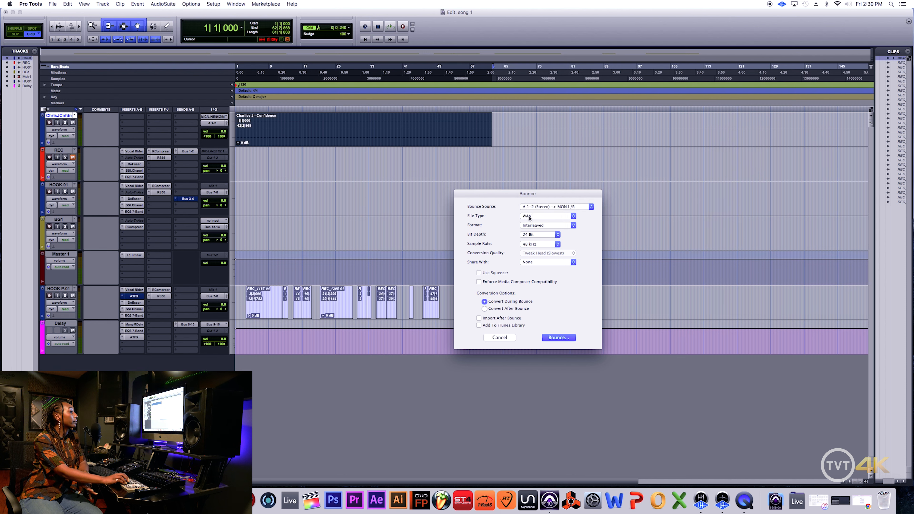
# Step: Set the bounce file type to MP3
pyautogui.click(526, 217)
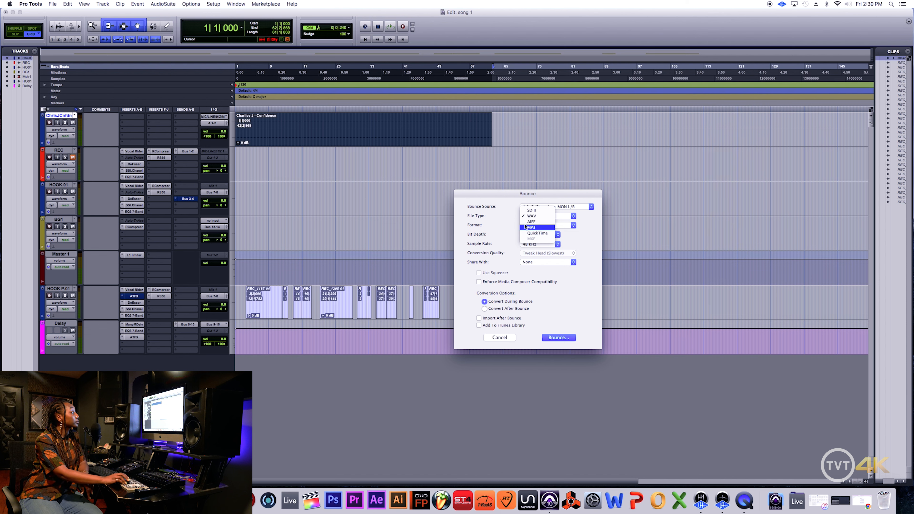
pyautogui.click(547, 216)
pyautogui.click(559, 219)
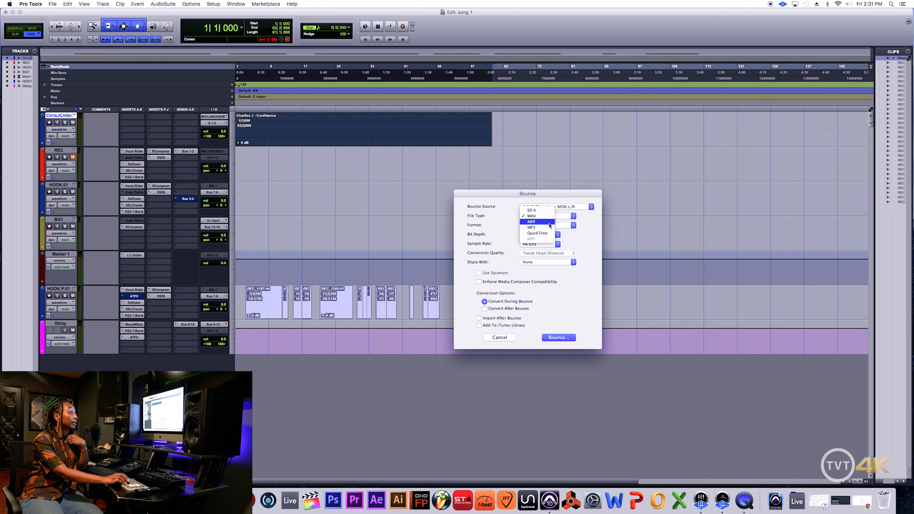
pyautogui.click(551, 227)
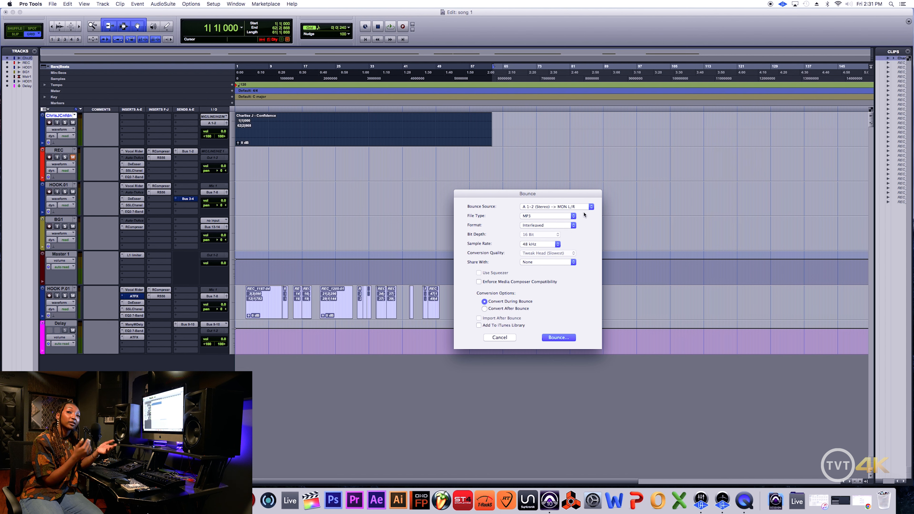
# Step: Change the bounce file type back to WAV
pyautogui.click(563, 216)
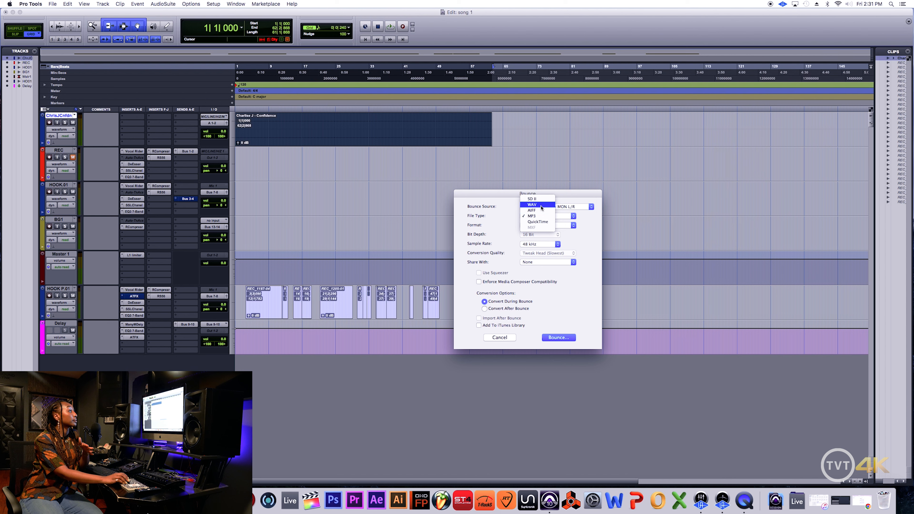
pyautogui.click(485, 209)
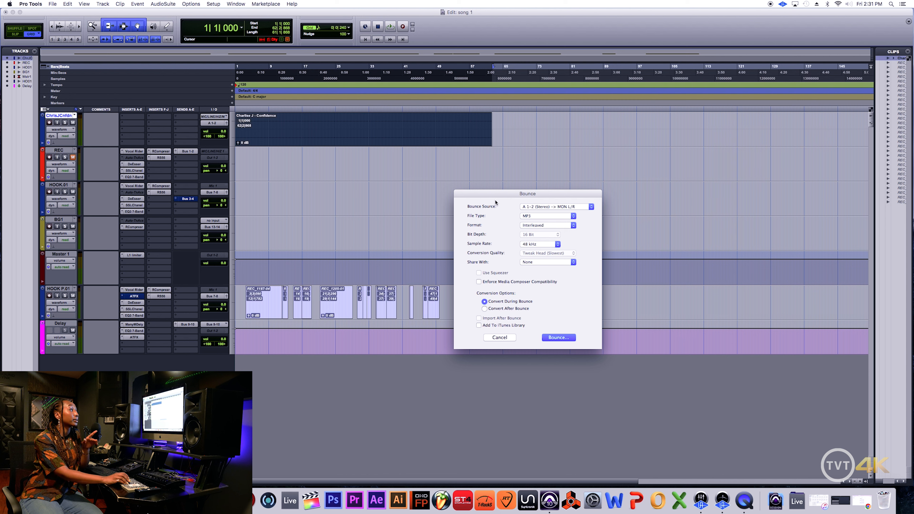
pyautogui.click(531, 215)
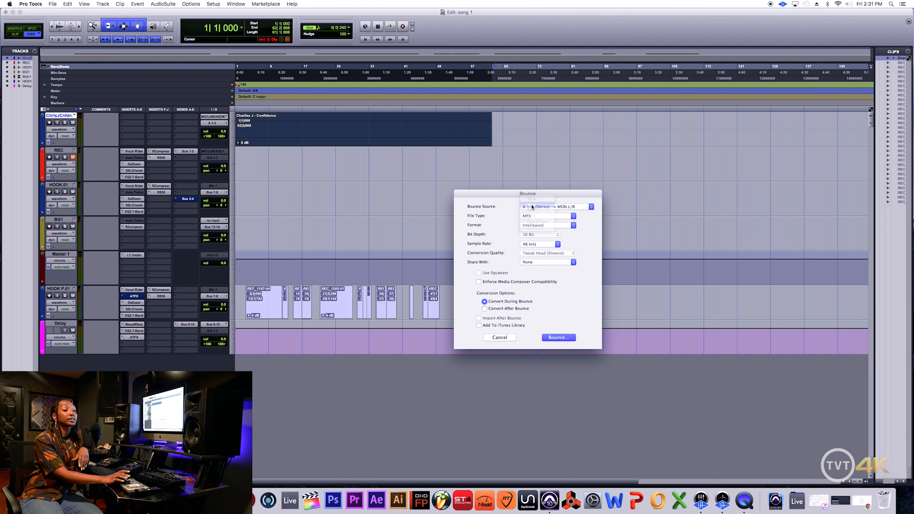
pyautogui.click(531, 205)
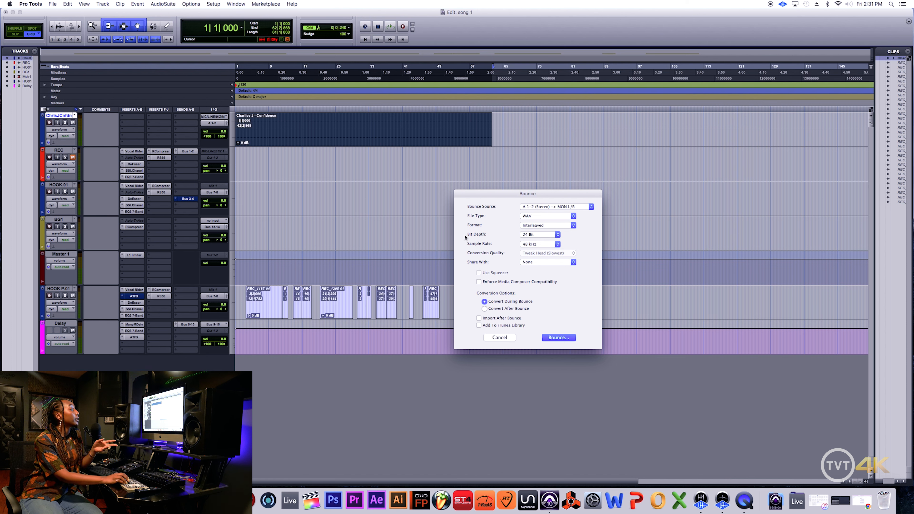
# Step: Set the bounce format to Multiple mono
pyautogui.click(573, 225)
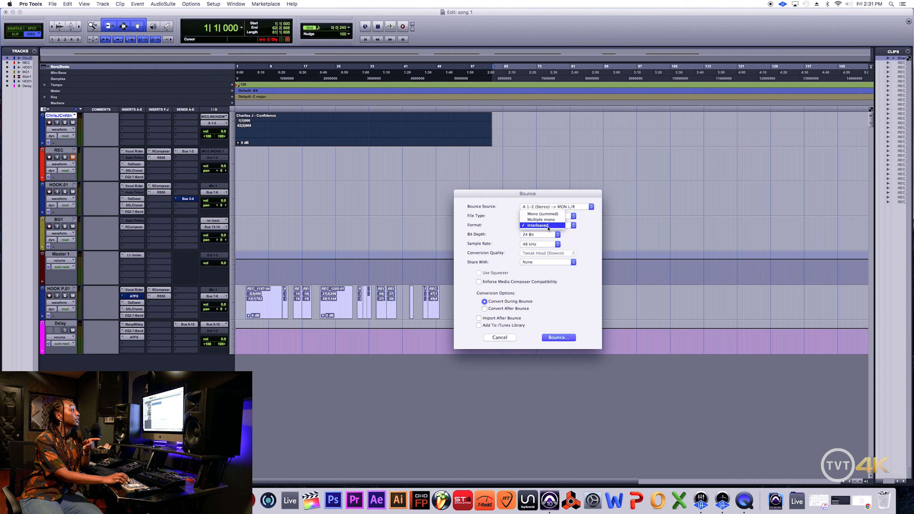
pyautogui.click(563, 226)
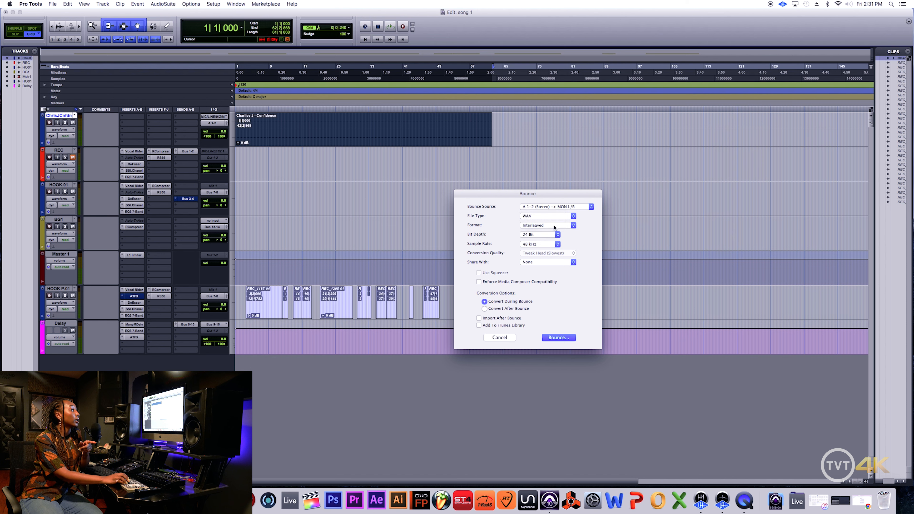
pyautogui.click(554, 226)
pyautogui.click(555, 224)
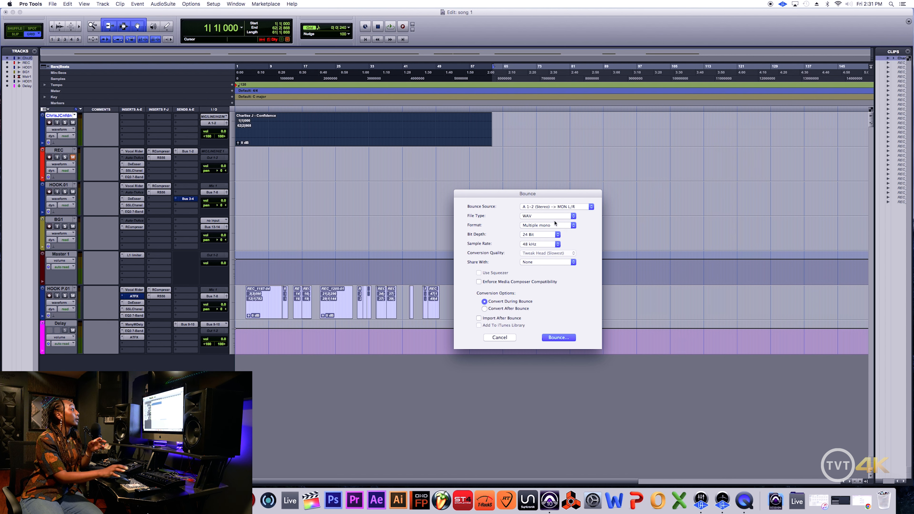
# Step: Set the bounce format to Interleaved and proceed to choosing where to save the bounce
pyautogui.click(555, 229)
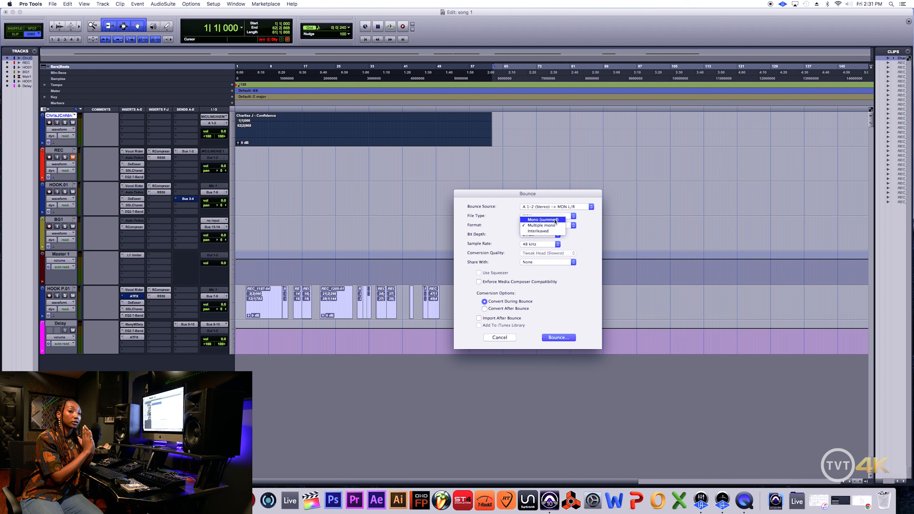
pyautogui.click(547, 230)
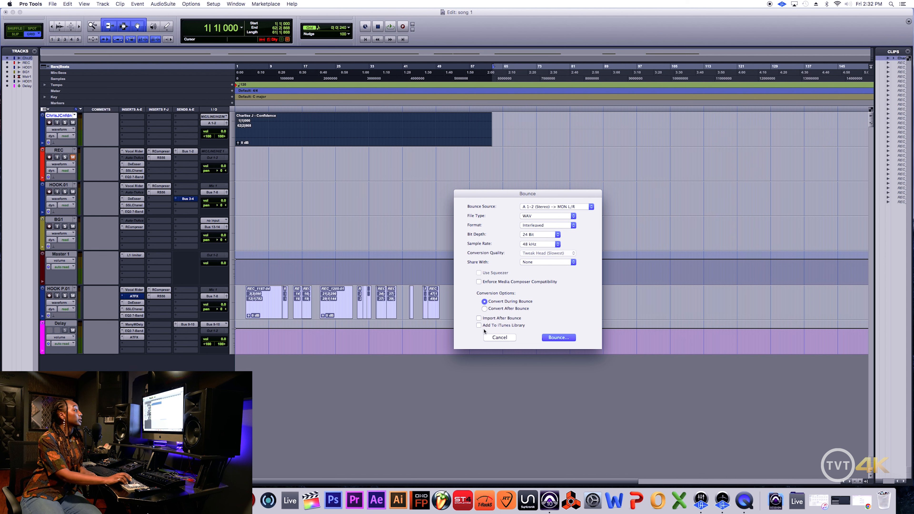
pyautogui.click(560, 338)
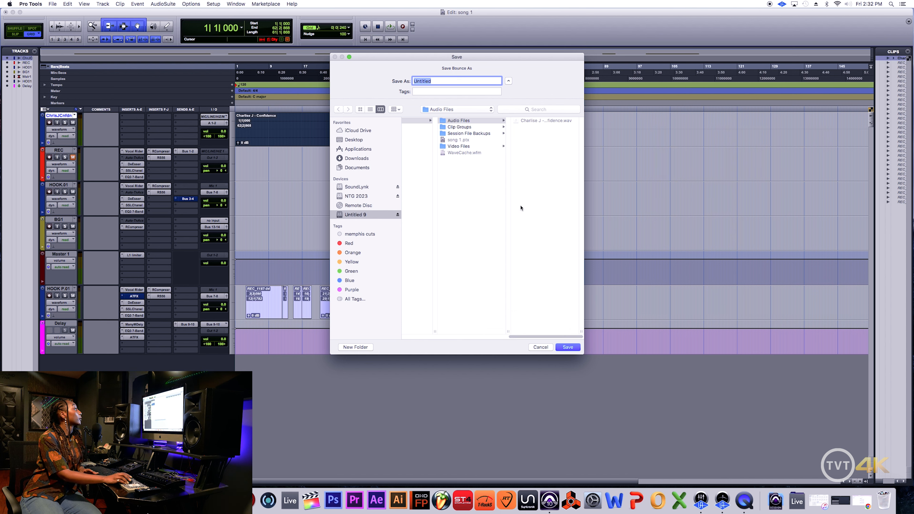
# Step: Name the bounce "song 1" and choose the song 1 session folder as its location
pyautogui.write('so')
pyautogui.press('BackSpace')
pyautogui.press('BackSpace')
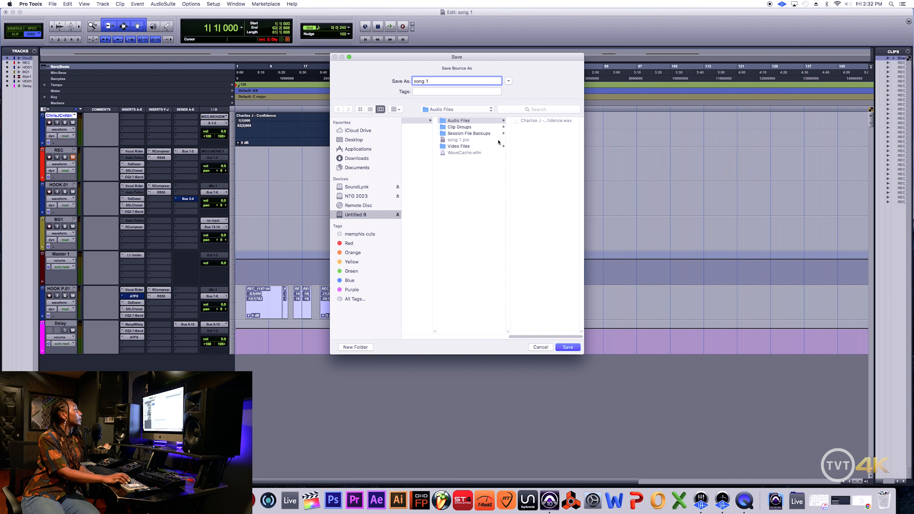
pyautogui.click(499, 187)
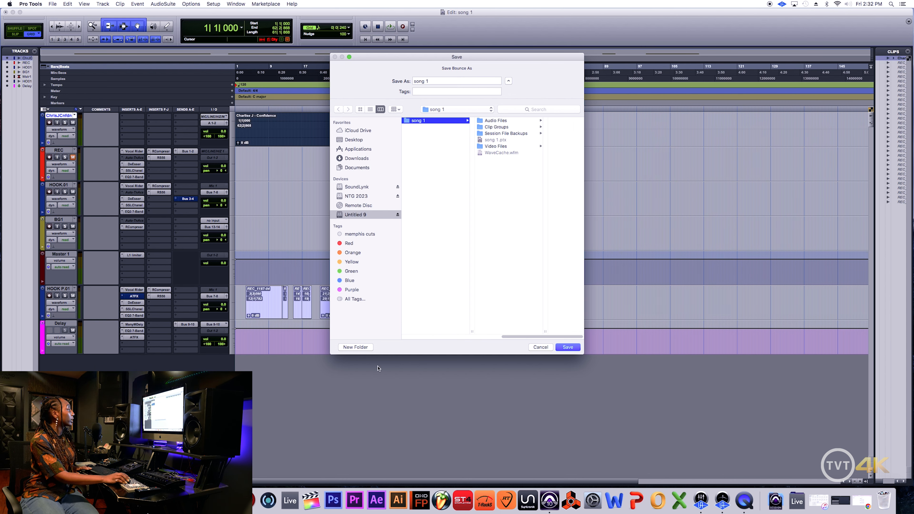
# Step: Create a folder named "bounced files" inside the song 1 folder and save the bounce there
pyautogui.click(368, 349)
pyautogui.write('bo')
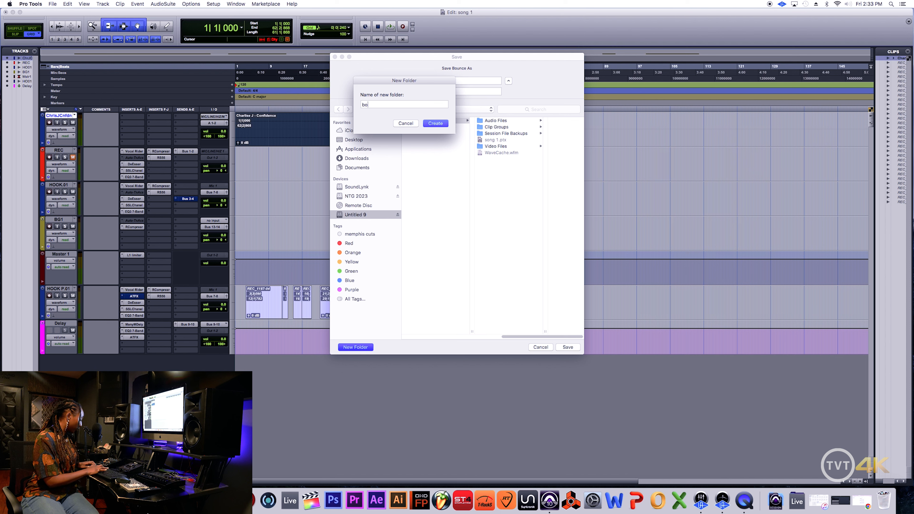
pyautogui.write('unced files')
pyautogui.press('Return')
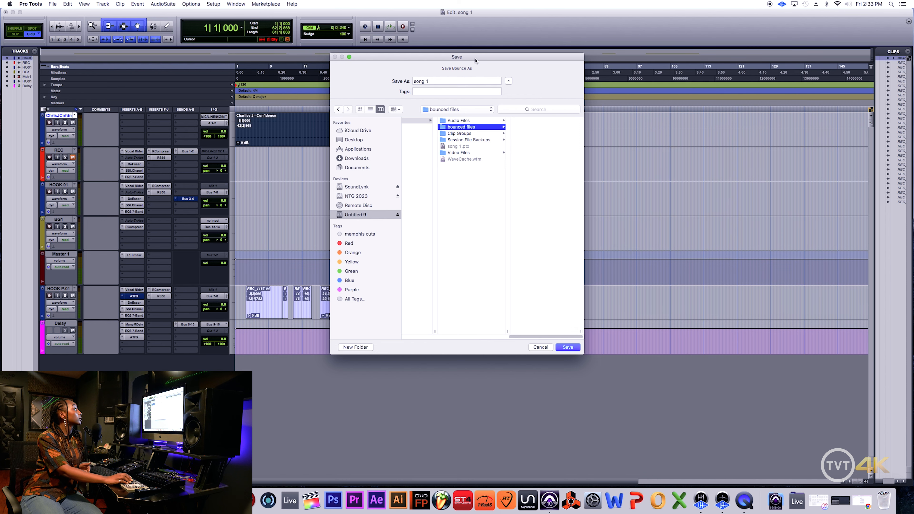
pyautogui.click(568, 347)
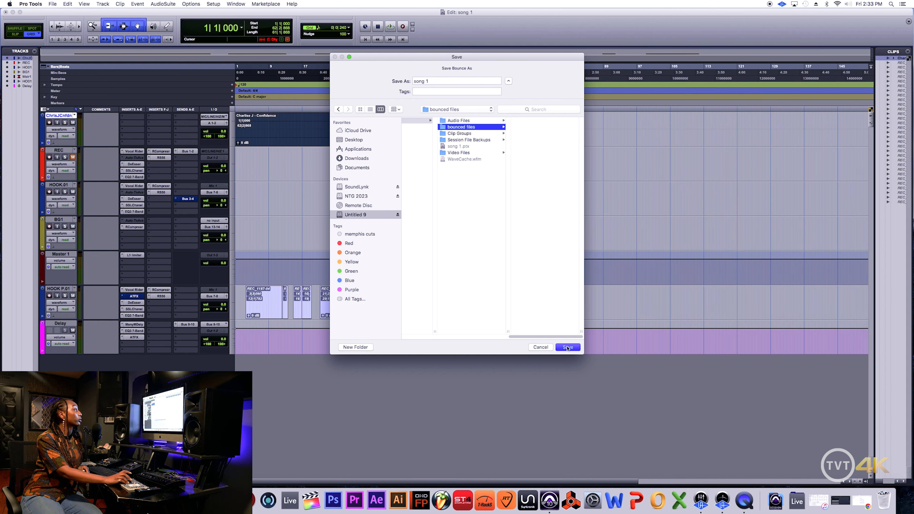